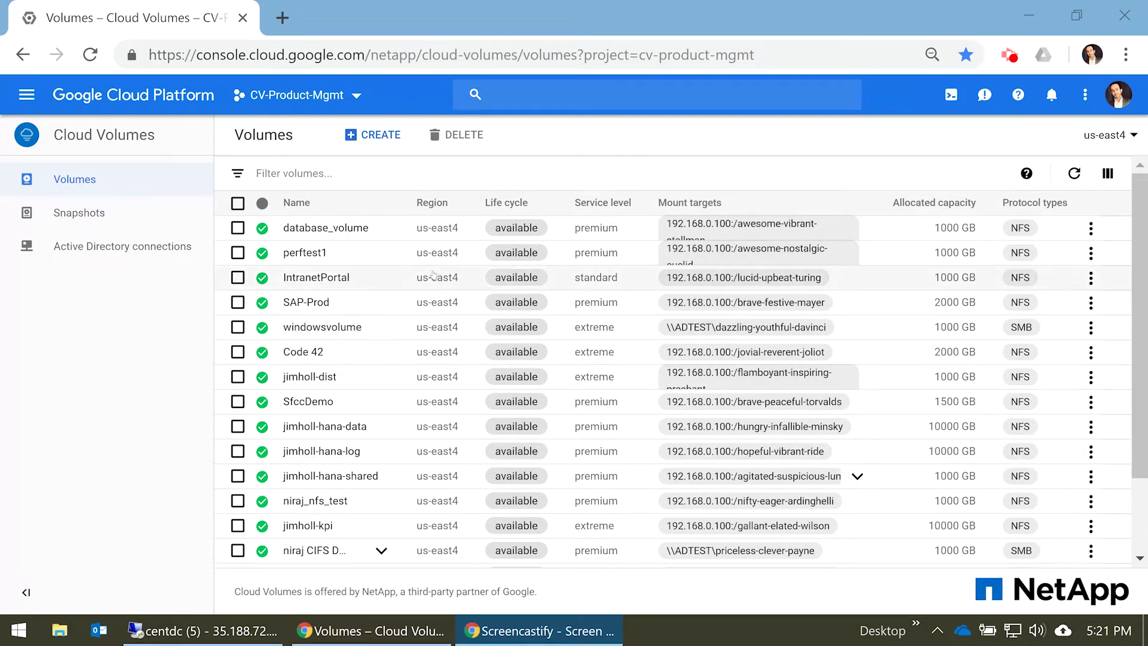
Step: Review the settings of the existing us-east4 Active Directory connection, including its DNS server, and return to the connections list
mouse_move(528, 236)
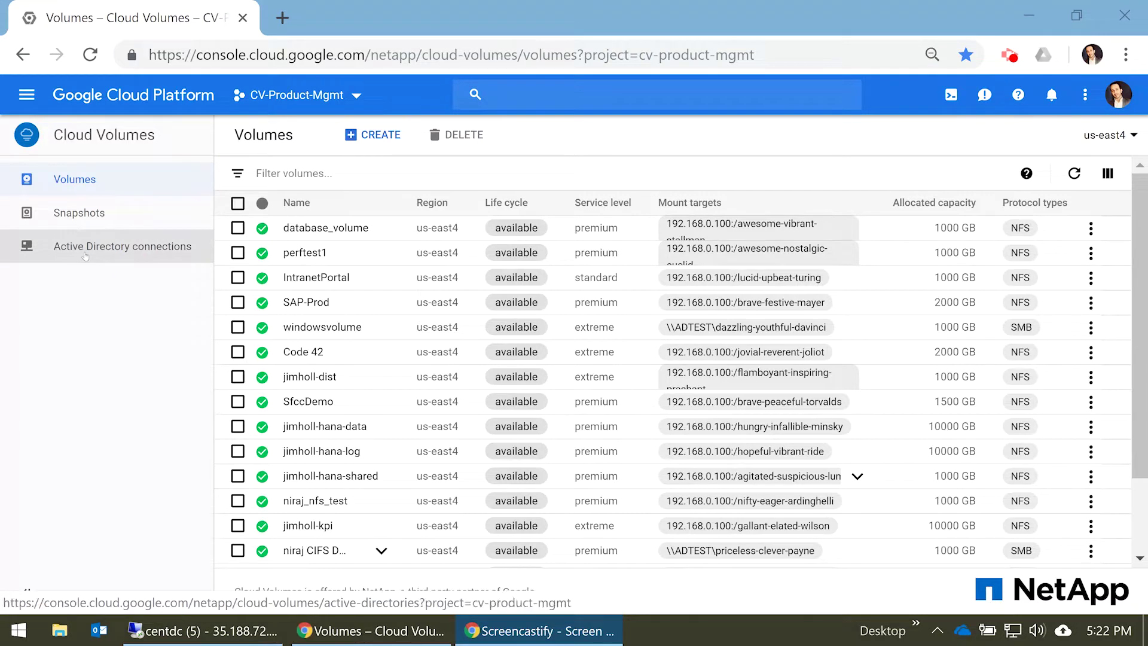
click(122, 251)
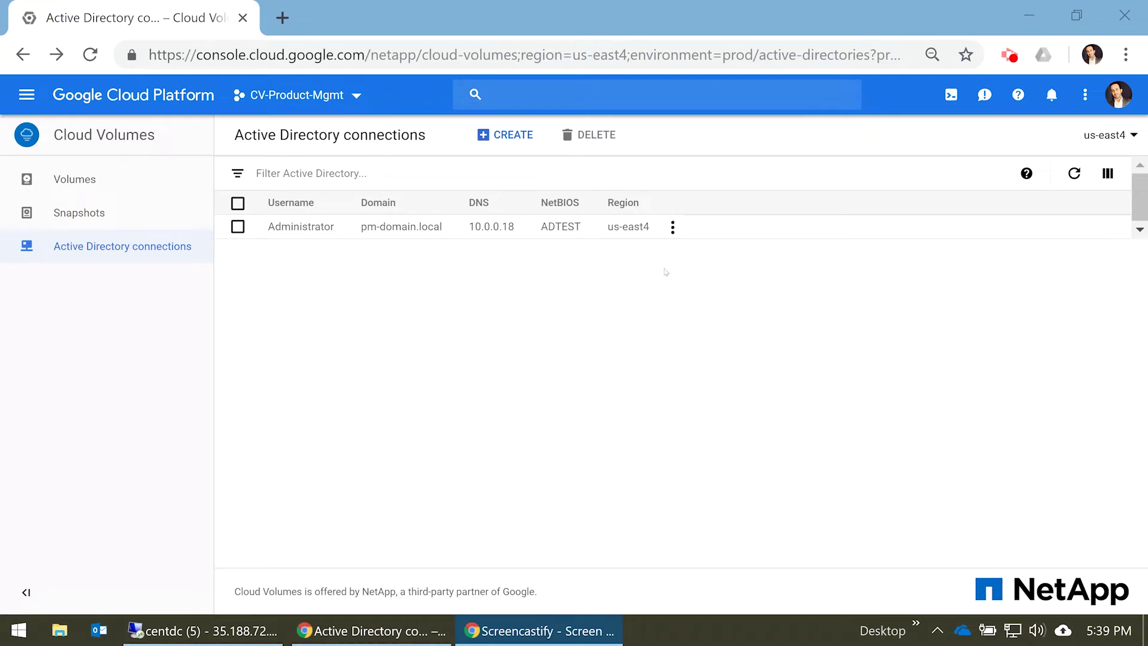
click(673, 227)
click(700, 283)
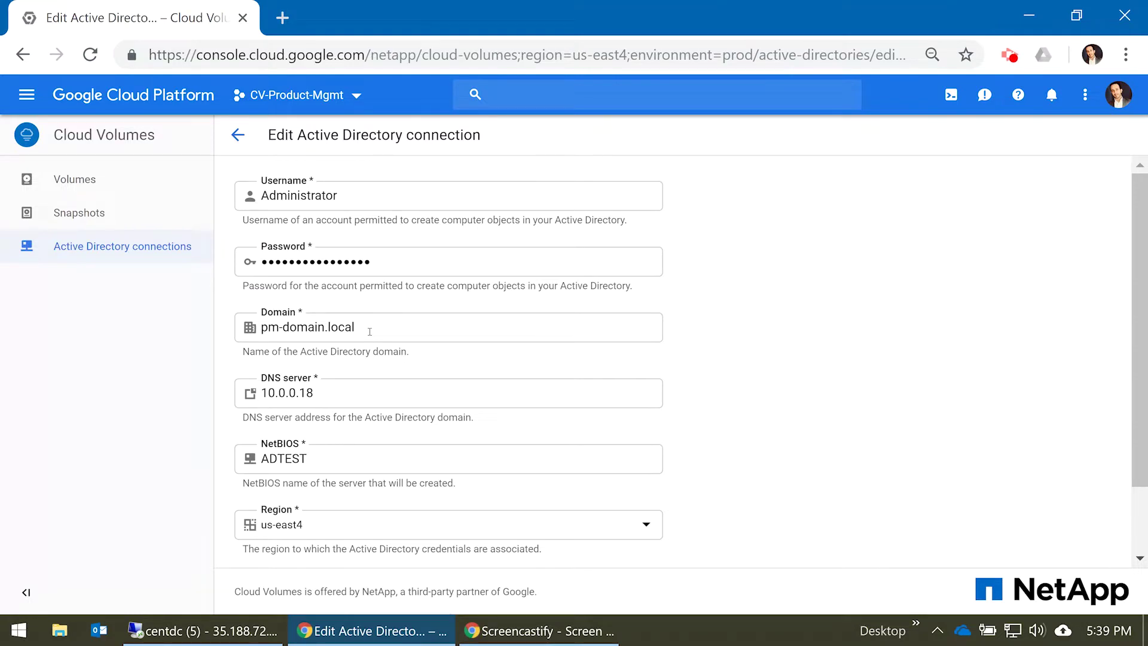
click(350, 392)
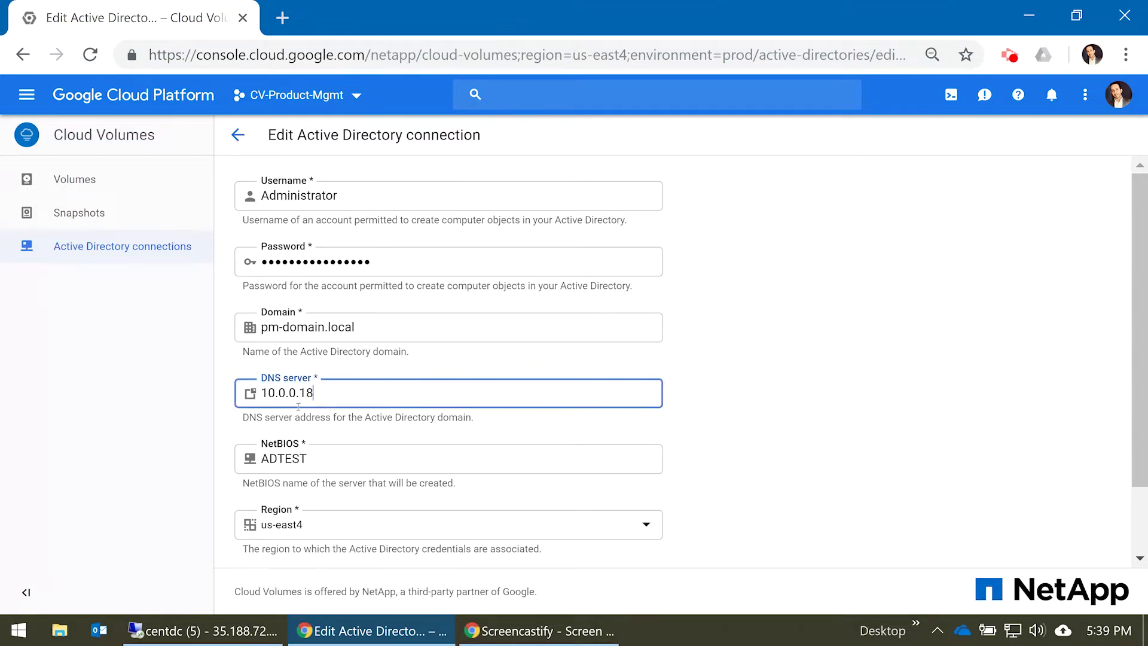
double_click(307, 392)
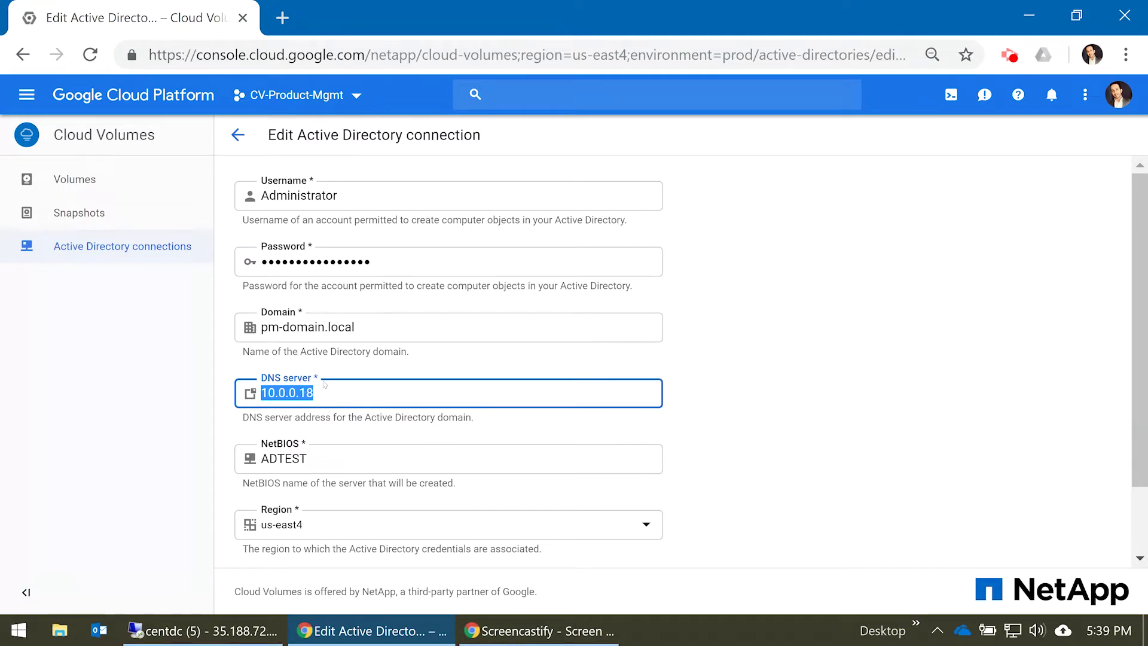
click(856, 414)
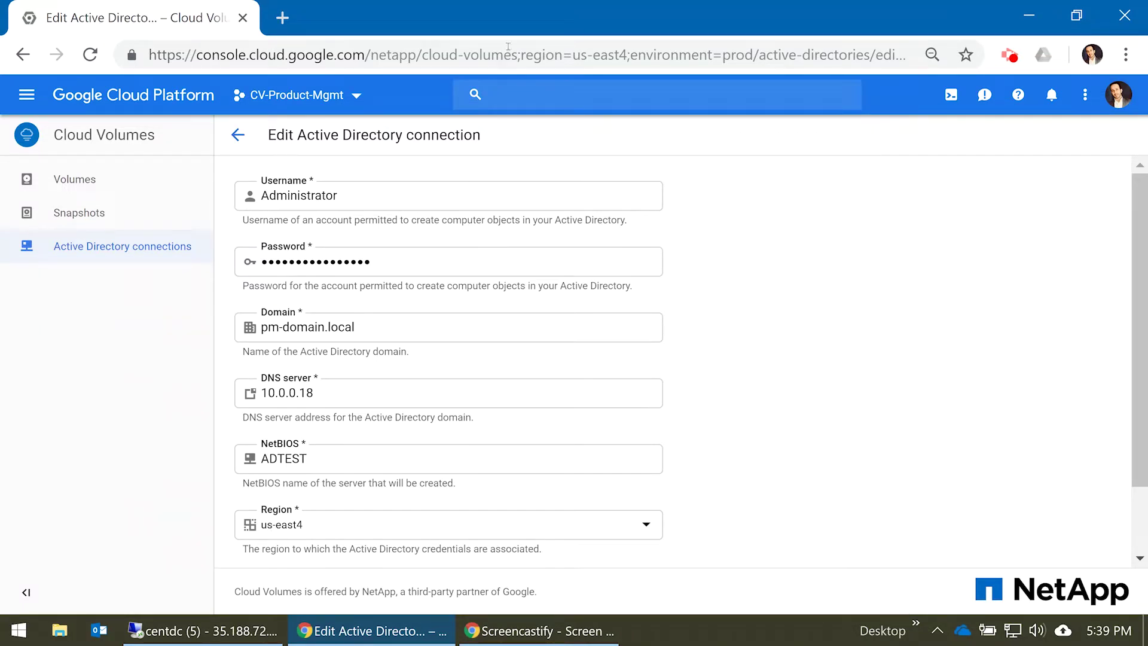
click(238, 135)
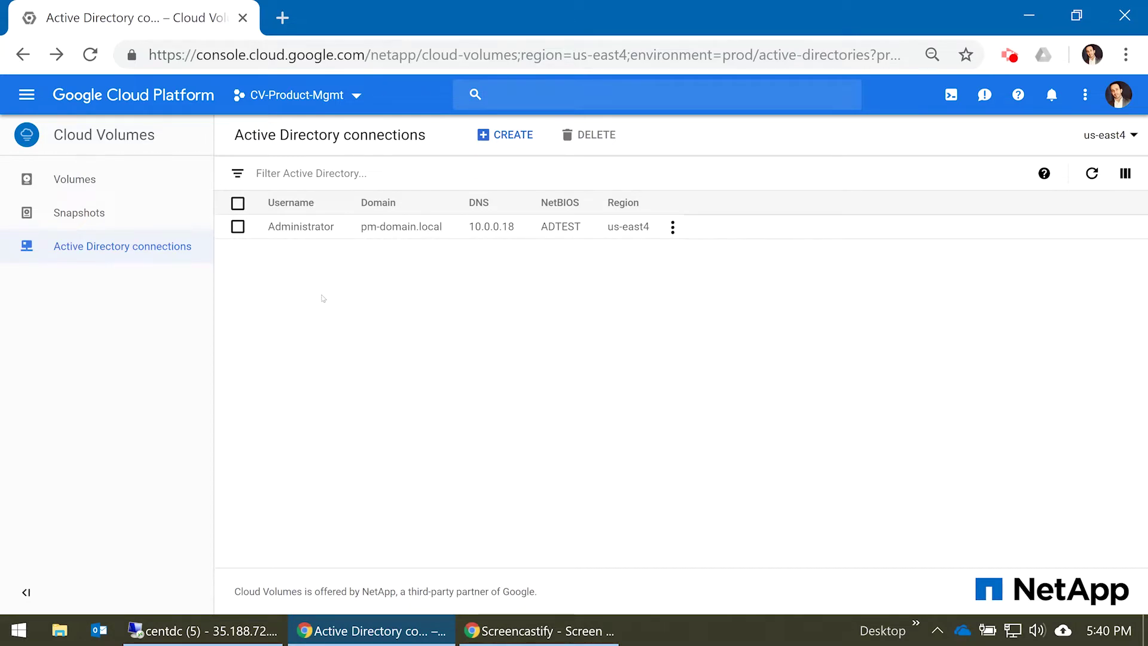
Step: Show the Active Directory connections for region us-central1 and check the centdc domain controller's local server properties in the remote desktop session
click(1111, 135)
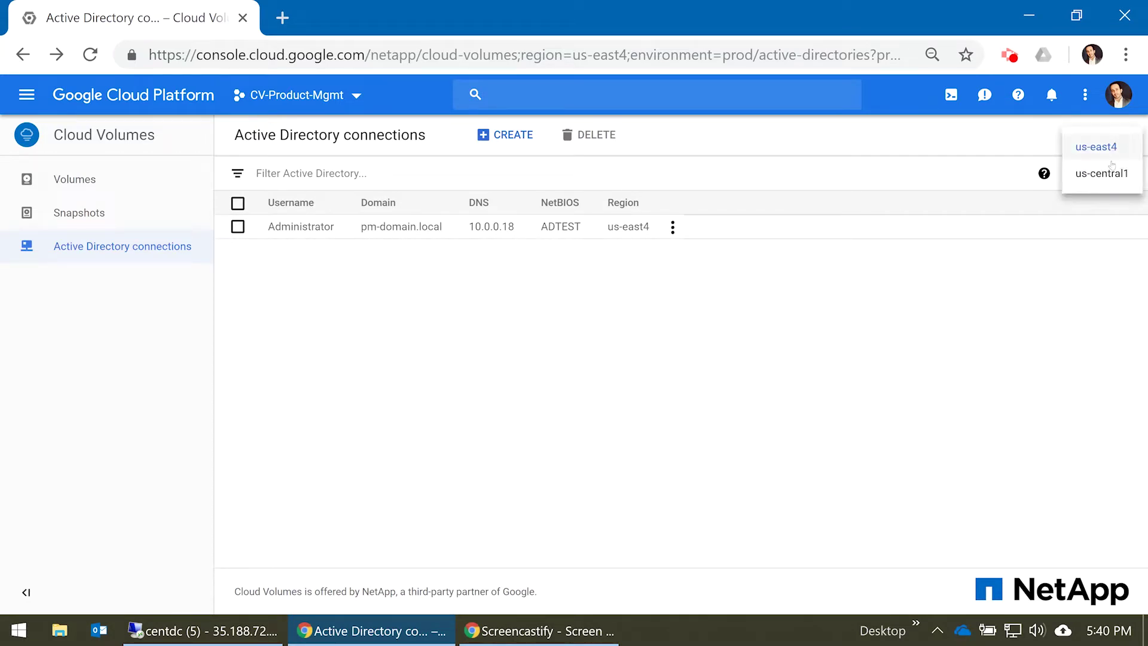
click(1105, 172)
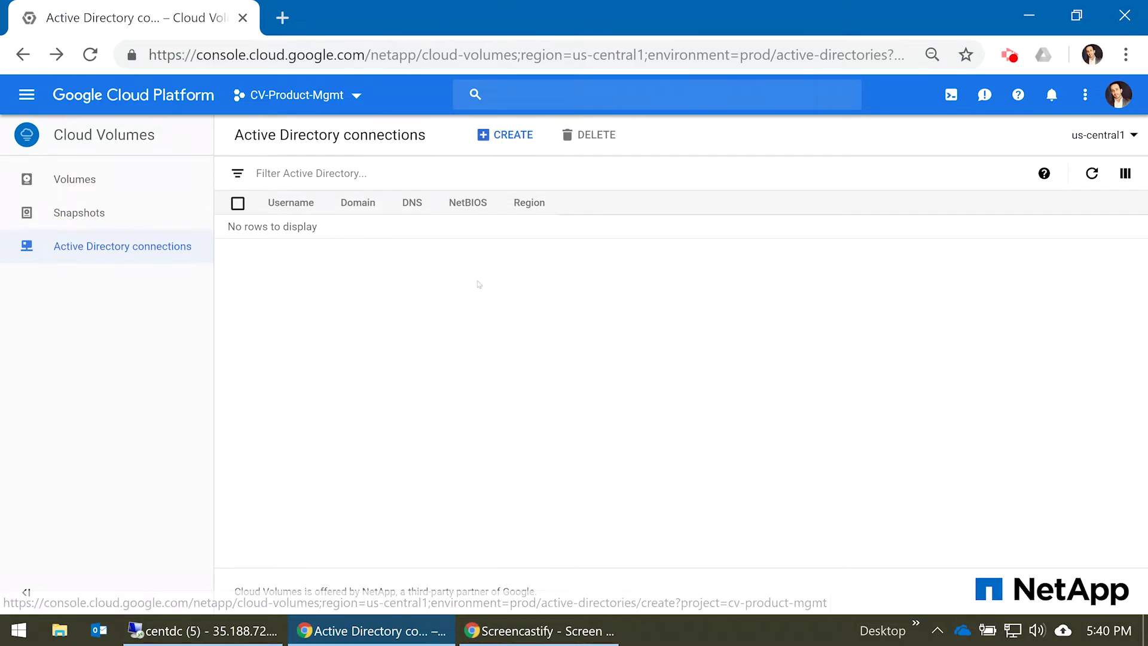
click(216, 632)
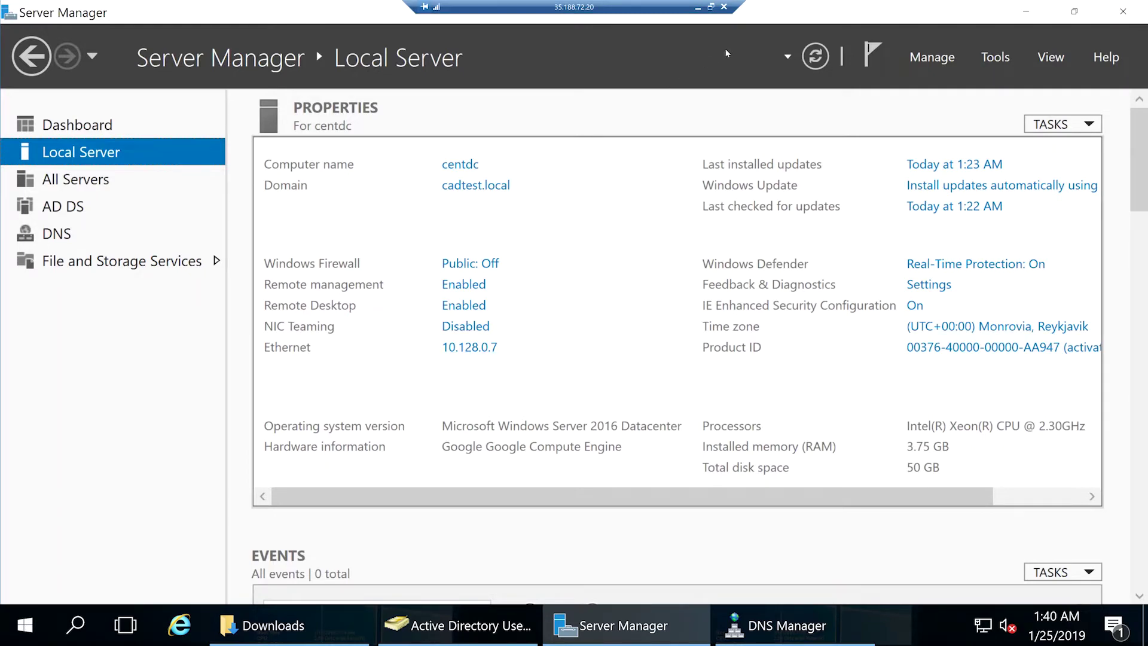
click(697, 7)
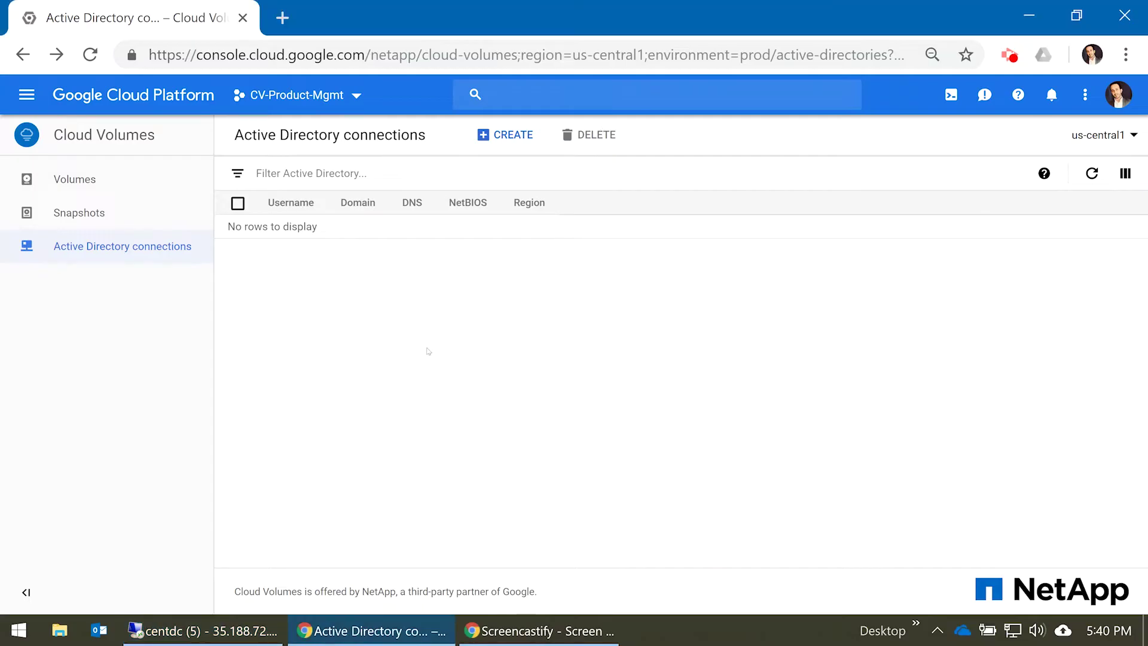
Step: Start a new Active Directory connection with the username Administrator and enter the account password
click(512, 136)
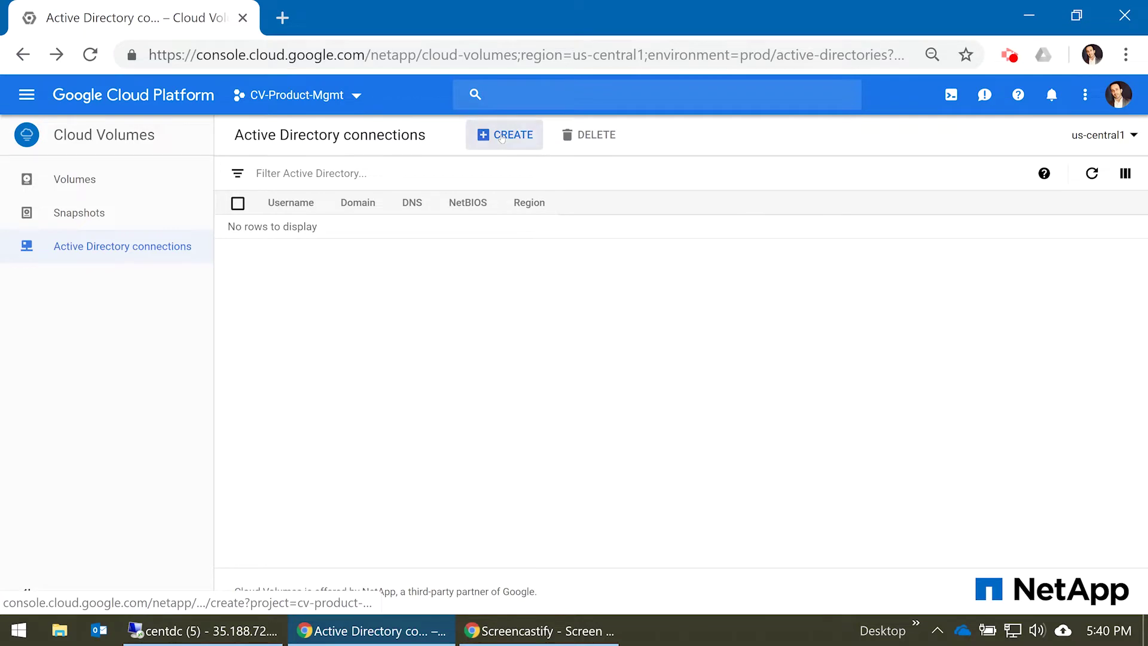
click(319, 193)
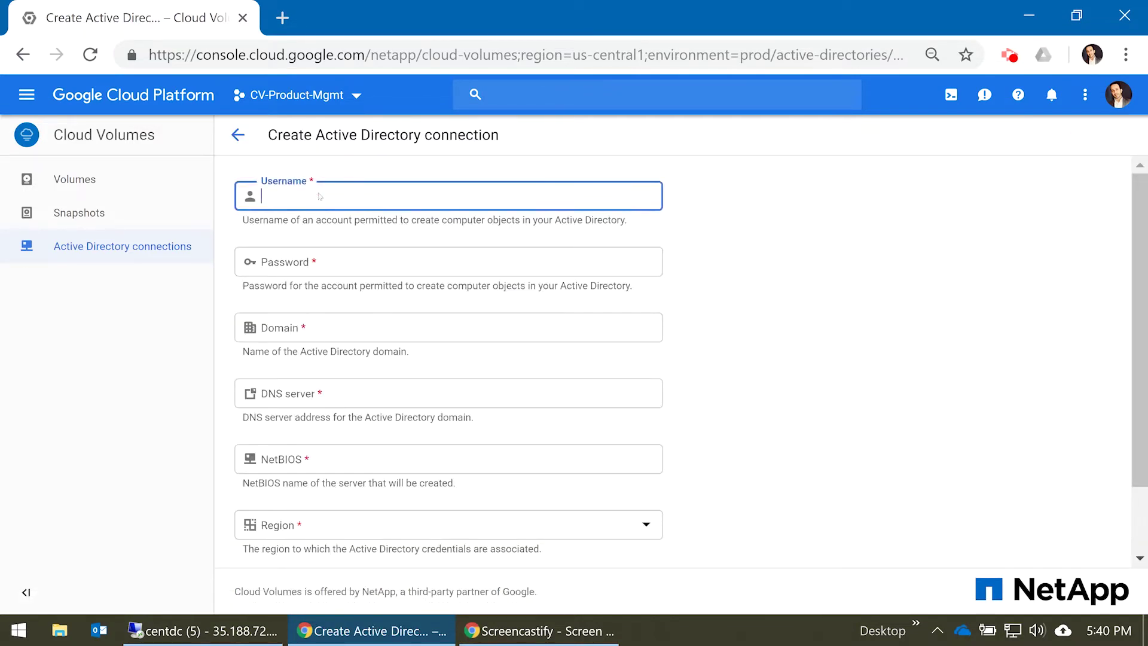
text(Administrator)
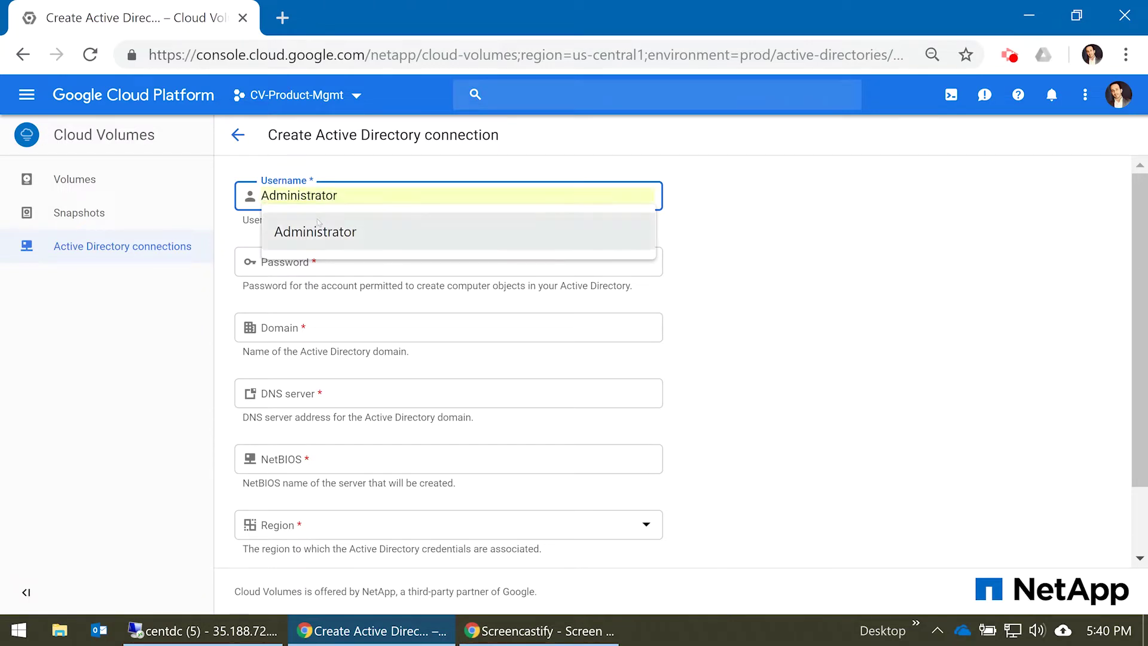
click(319, 235)
click(304, 258)
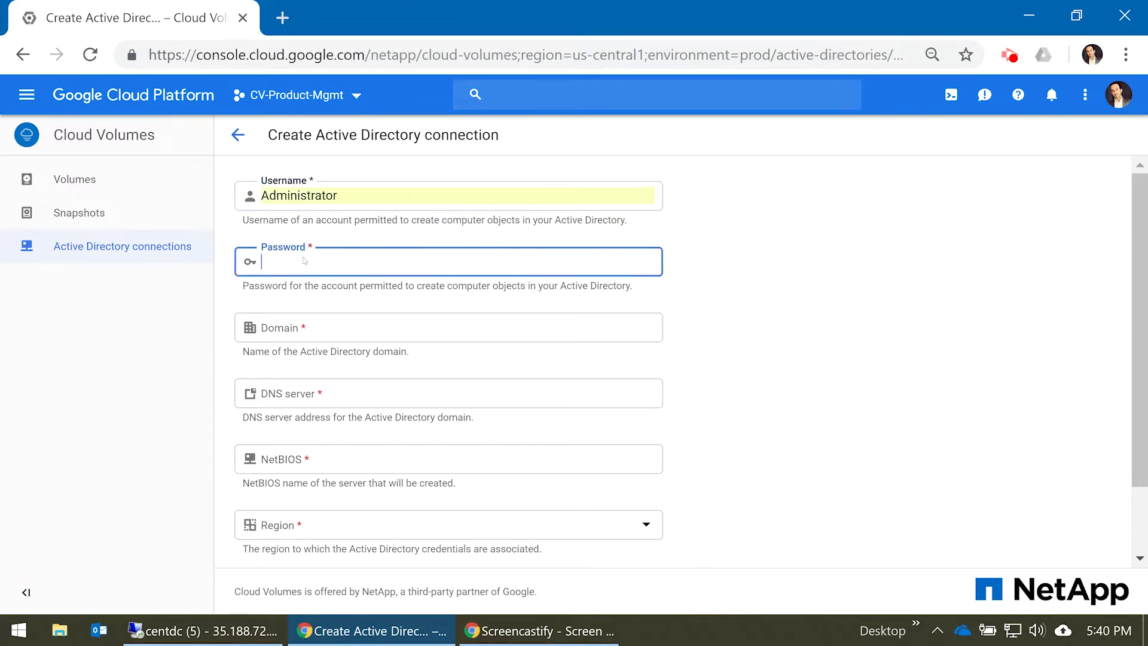
text(**)
key(BackSpace)
text(******)
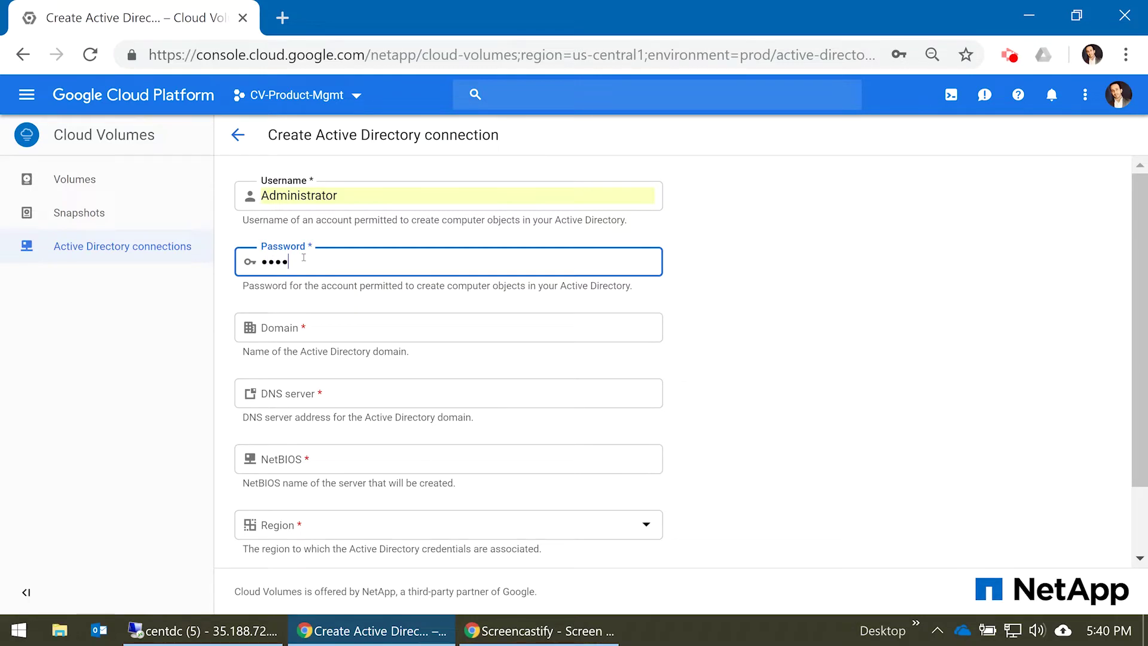
text(*****)
Step: Set the connection's domain to cadtest.local and its DNS server to 10.128.0.7
click(313, 326)
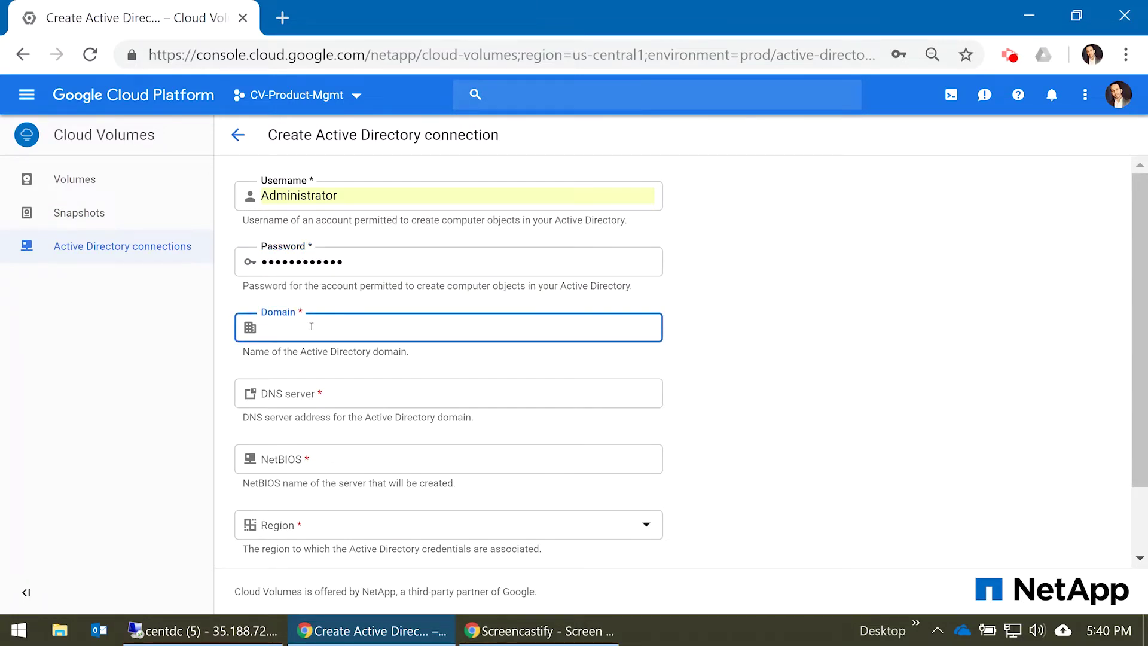
text(cadtest)
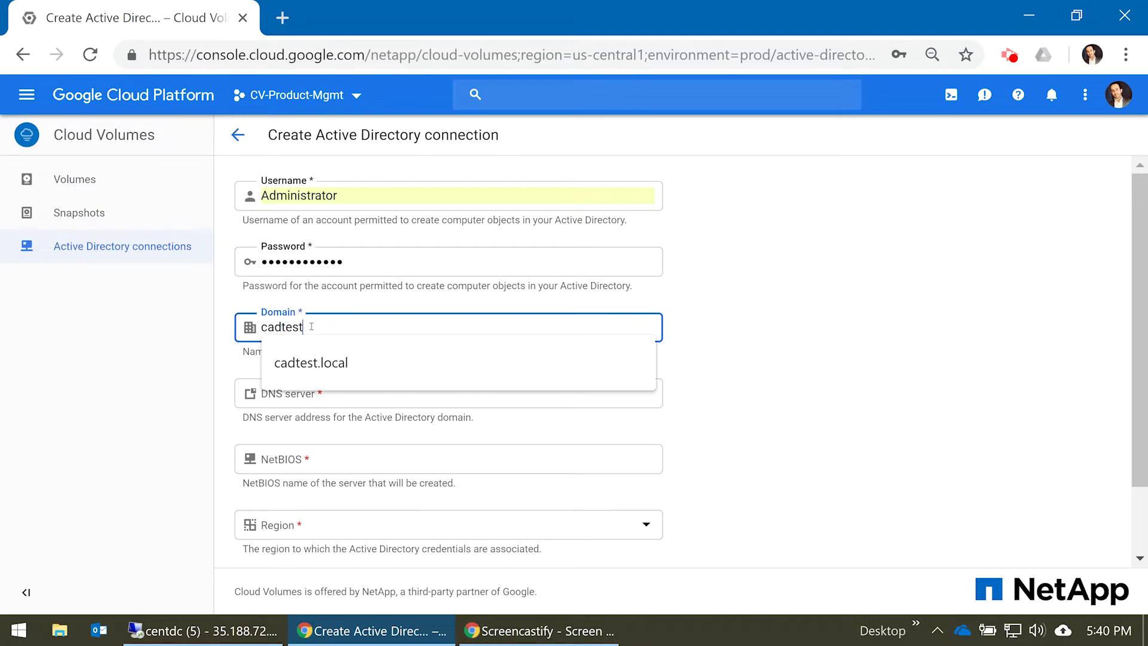
text(.local)
click(312, 360)
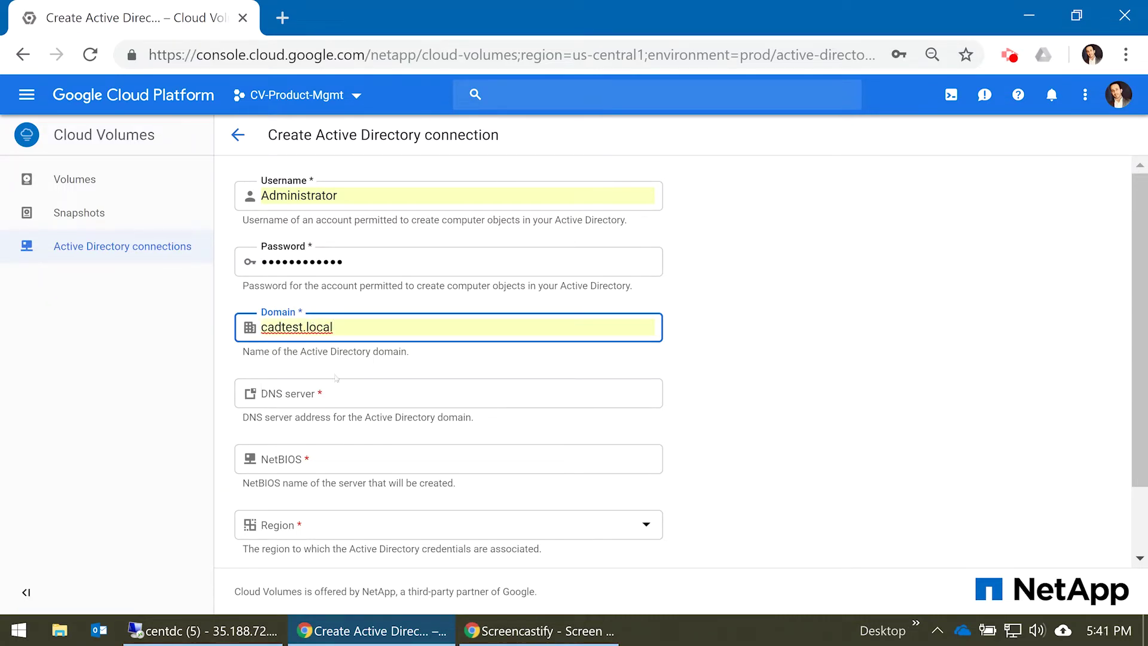
click(306, 398)
text(10)
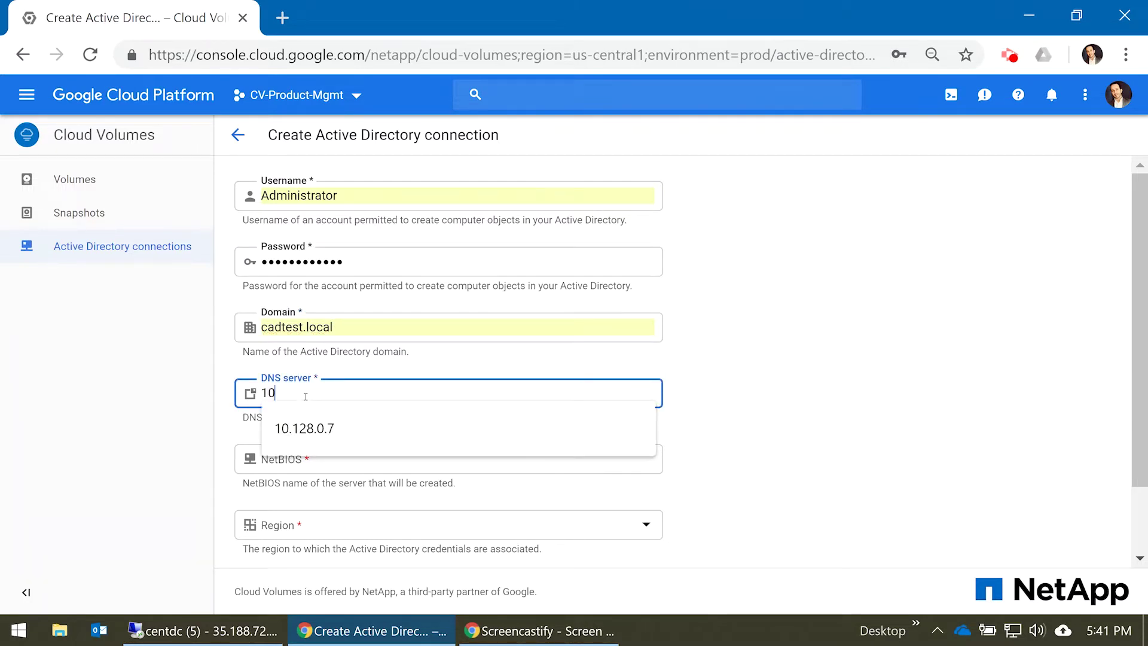
text(.128.0.7)
click(903, 398)
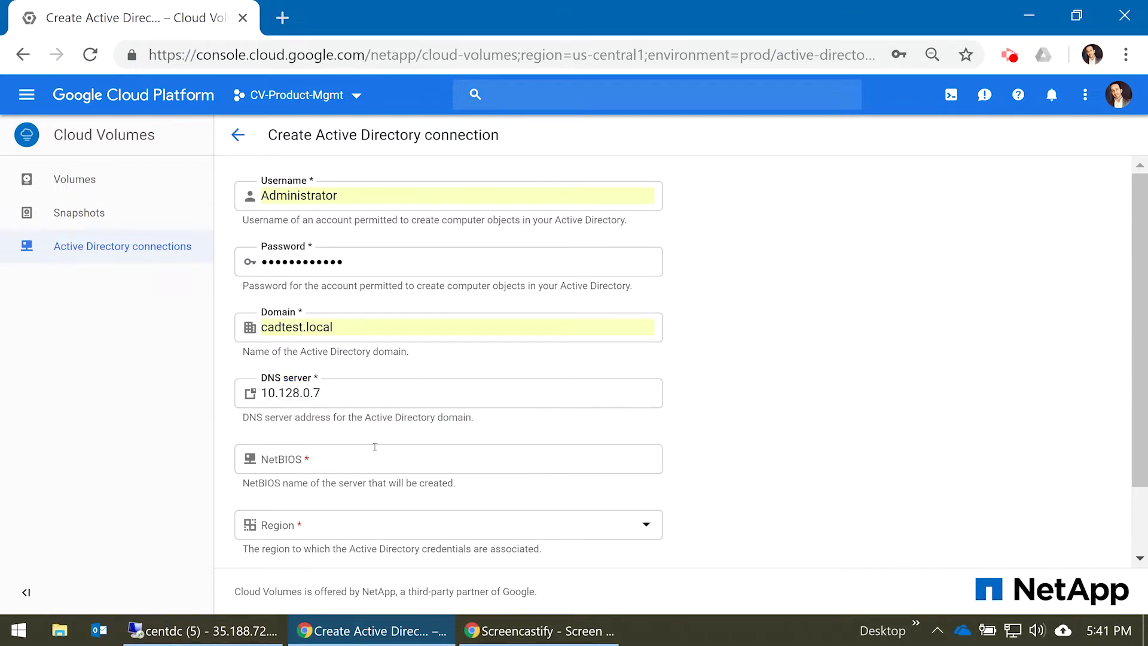
Step: Set the NetBIOS name of the connection's server to CCIFS
click(319, 455)
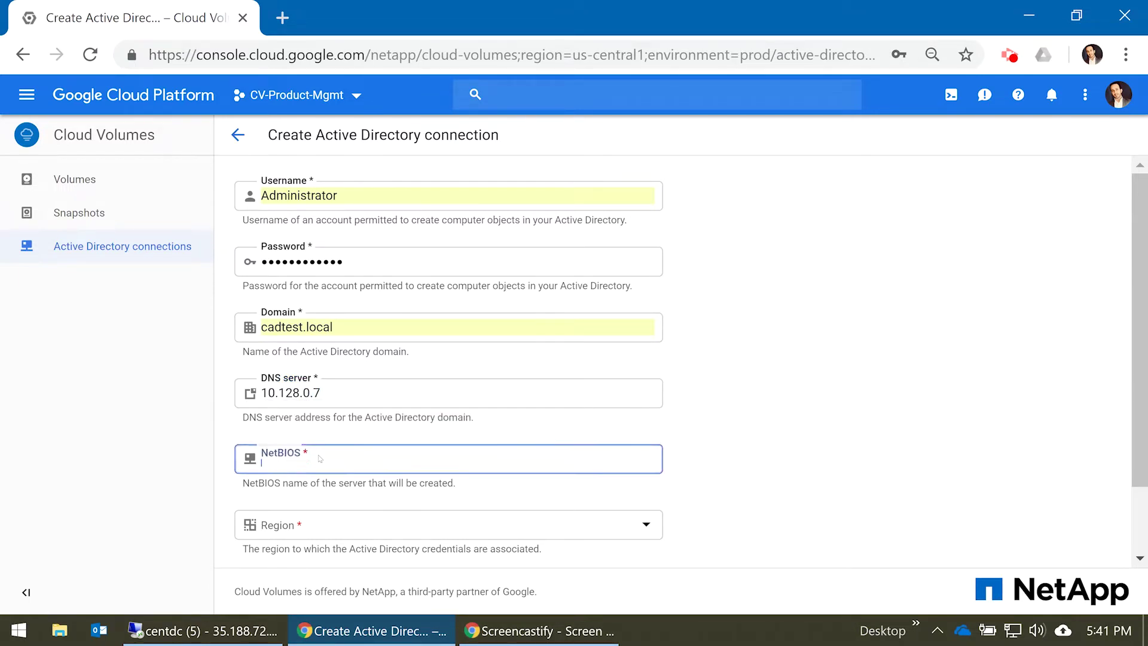
text(CC)
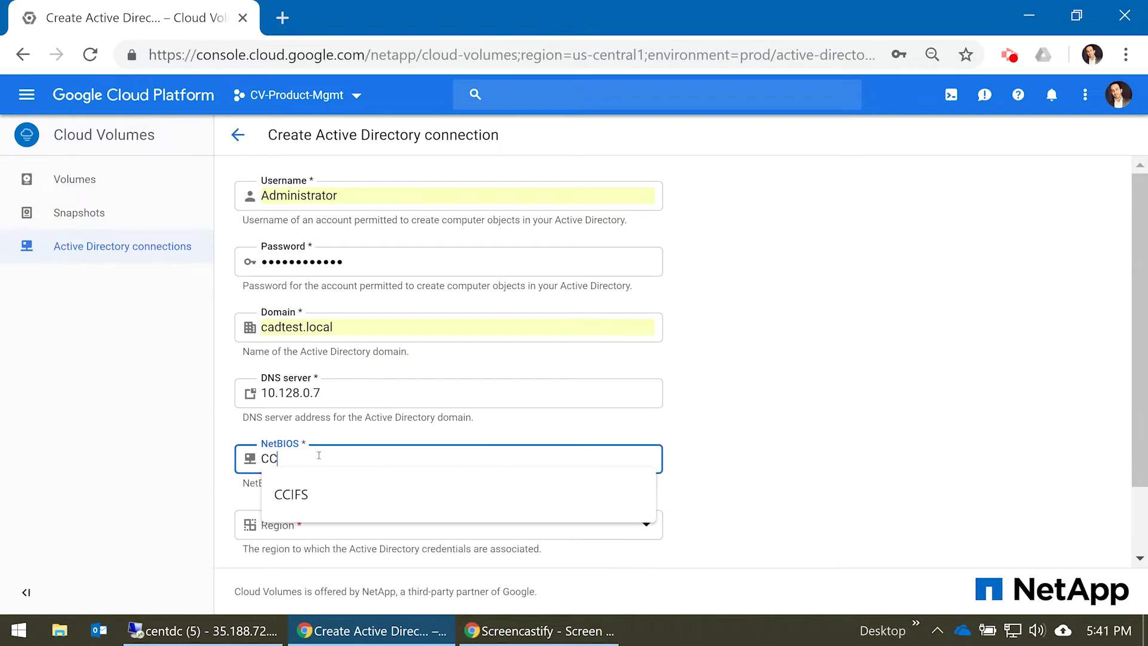
text(IFS)
click(348, 571)
Step: Assign the Active Directory connection to region us-central1 and save it
click(309, 530)
click(308, 537)
scroll(388, 240, down, 2)
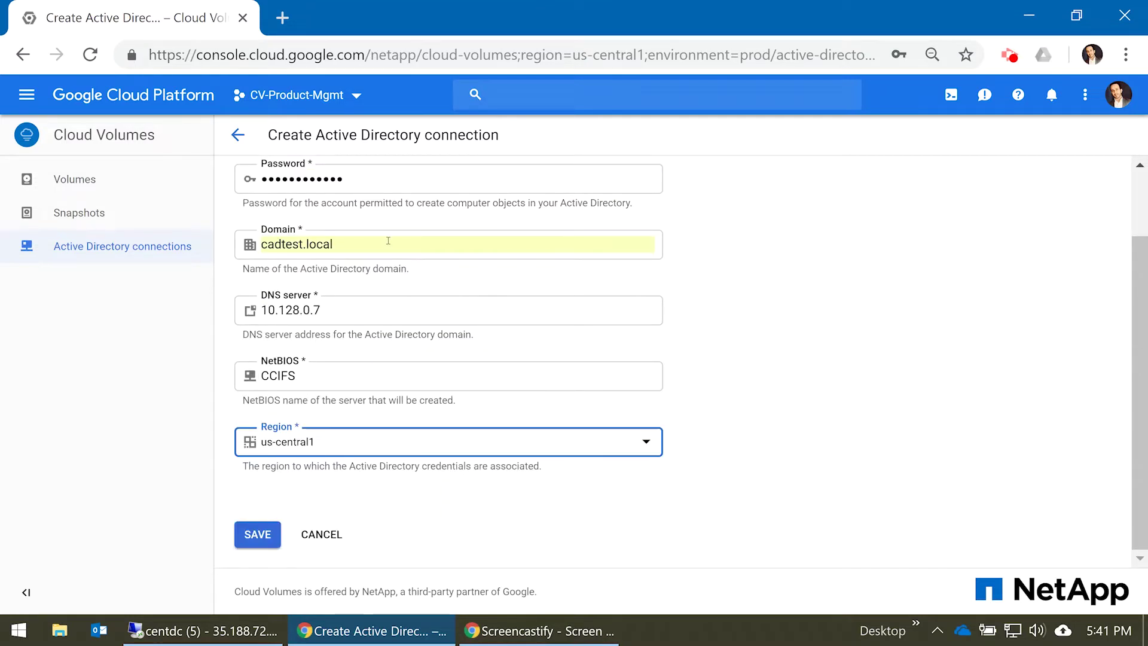
scroll(366, 377, up, 1)
scroll(351, 387, down, 1)
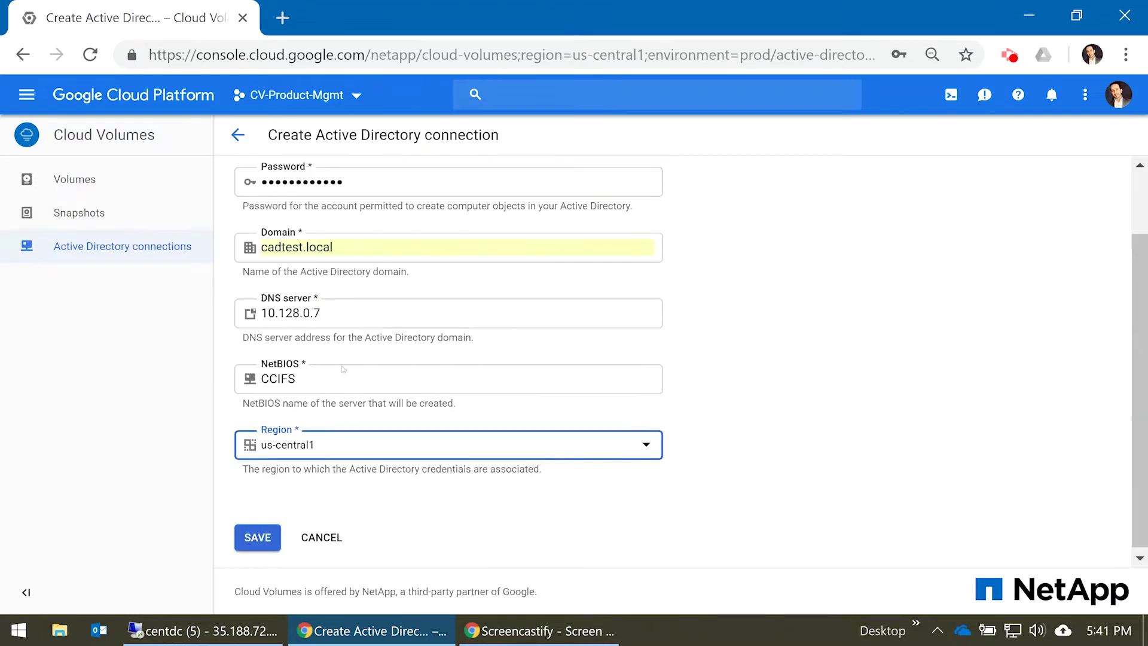
click(261, 536)
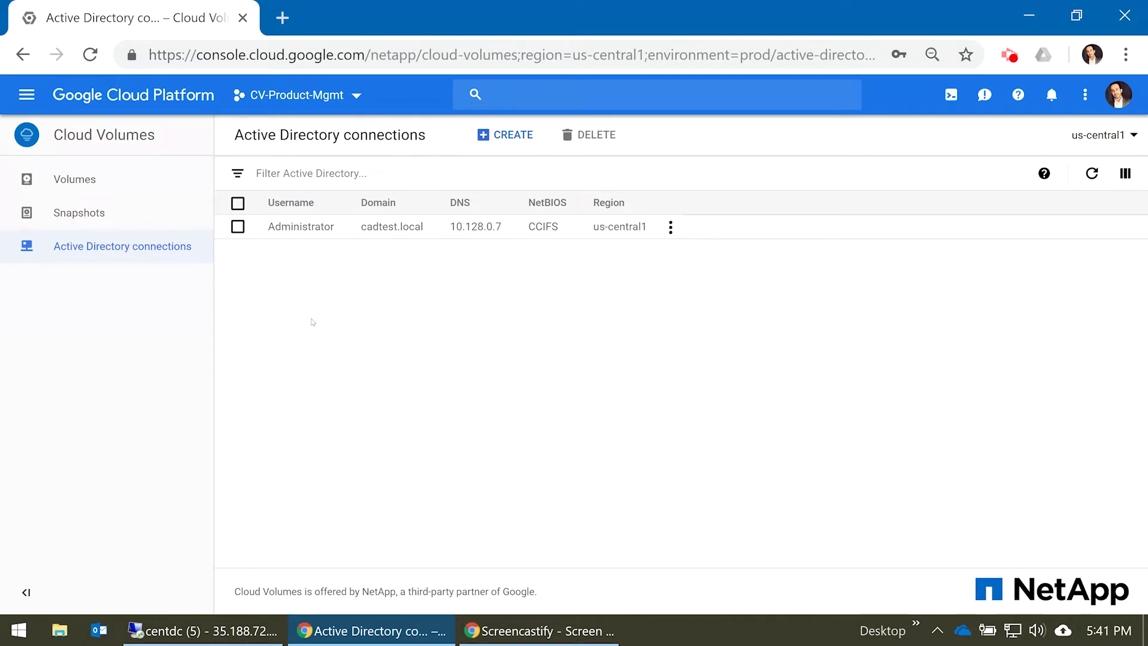
Step: Open the volumes list and switch it to region us-central1
click(99, 187)
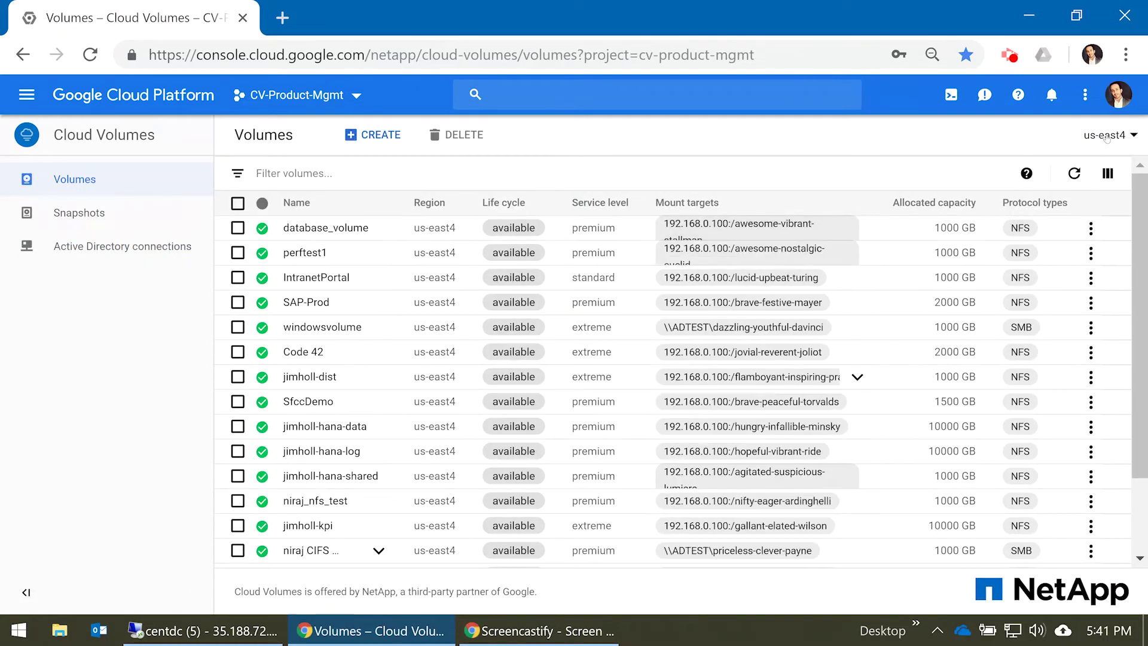
click(1108, 135)
click(1100, 174)
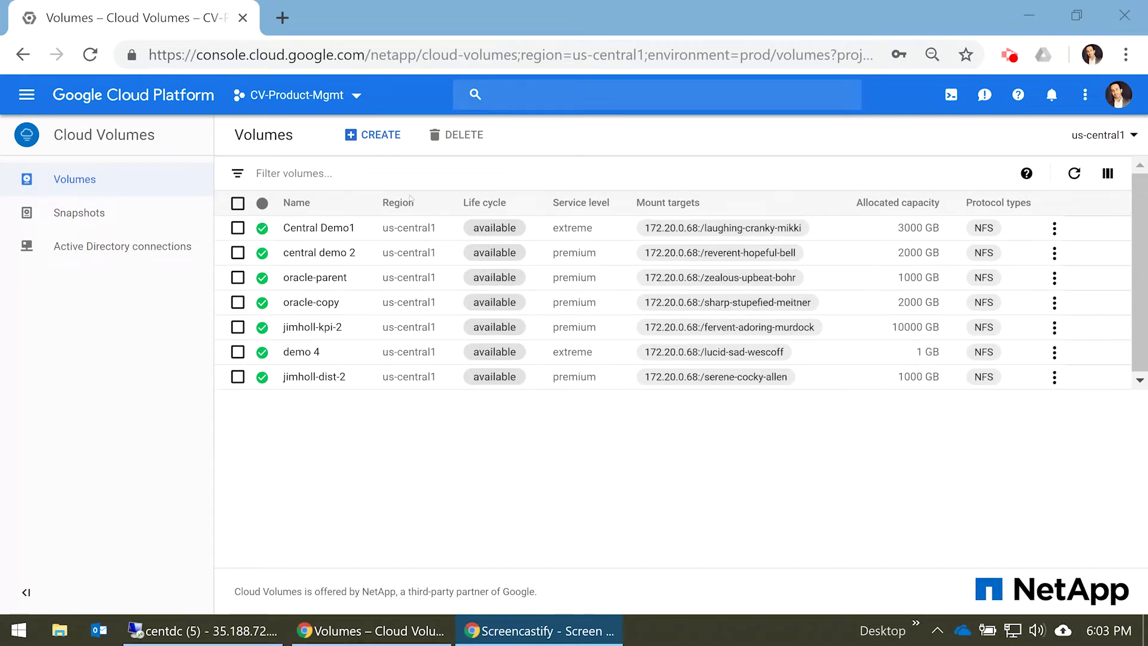
Step: Start a new volume using the SMB protocol and name it CentralCifs1
click(372, 134)
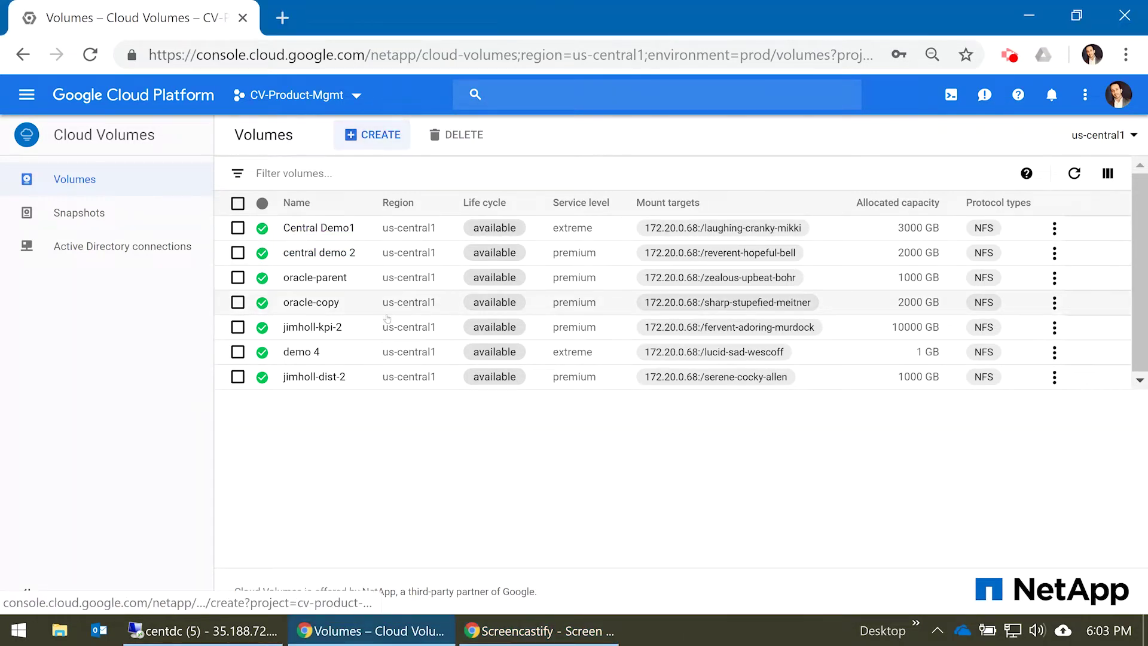
click(317, 192)
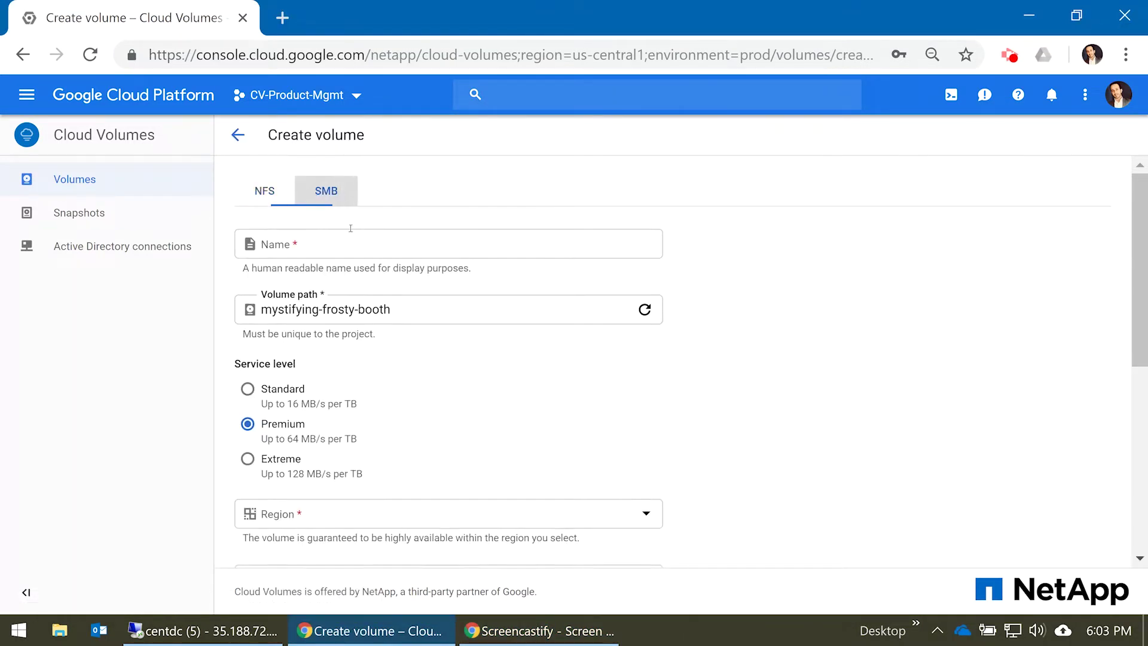
click(317, 237)
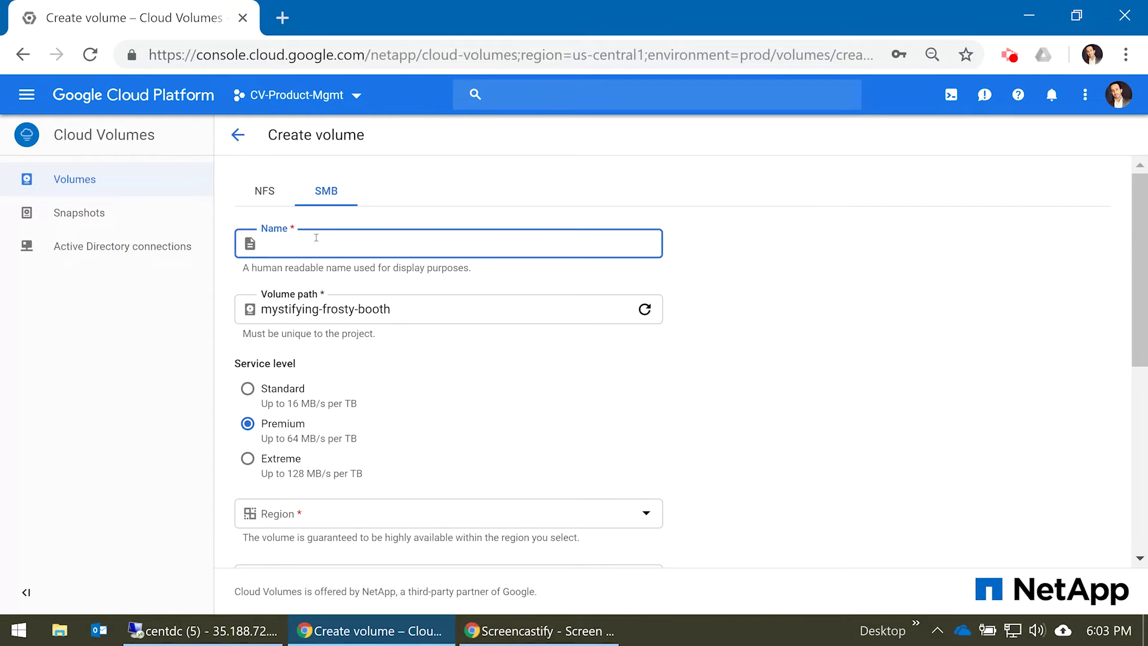
text(C)
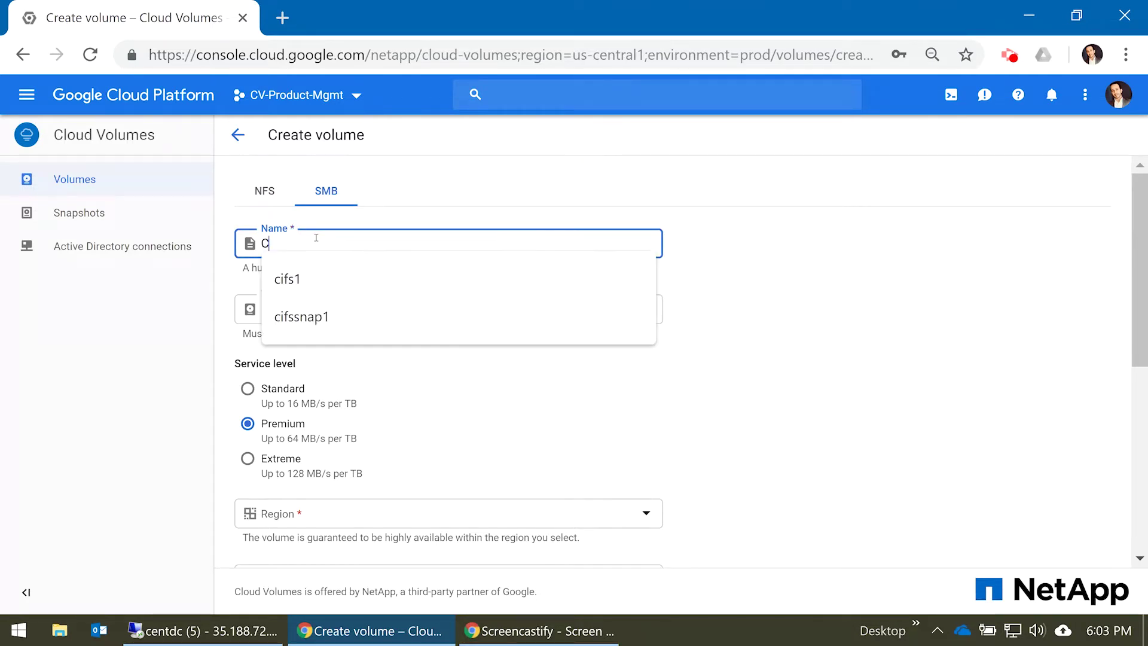
text(entralCifs1)
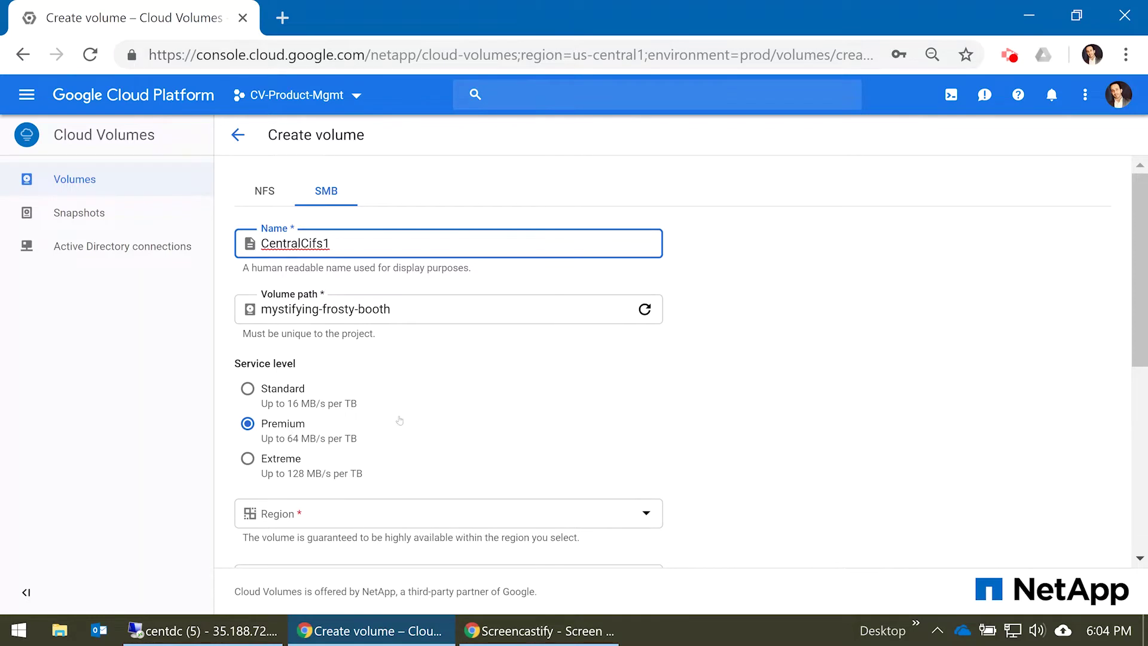
Step: Set the new volume's region to us-central1
scroll(402, 415, down, 2)
click(302, 415)
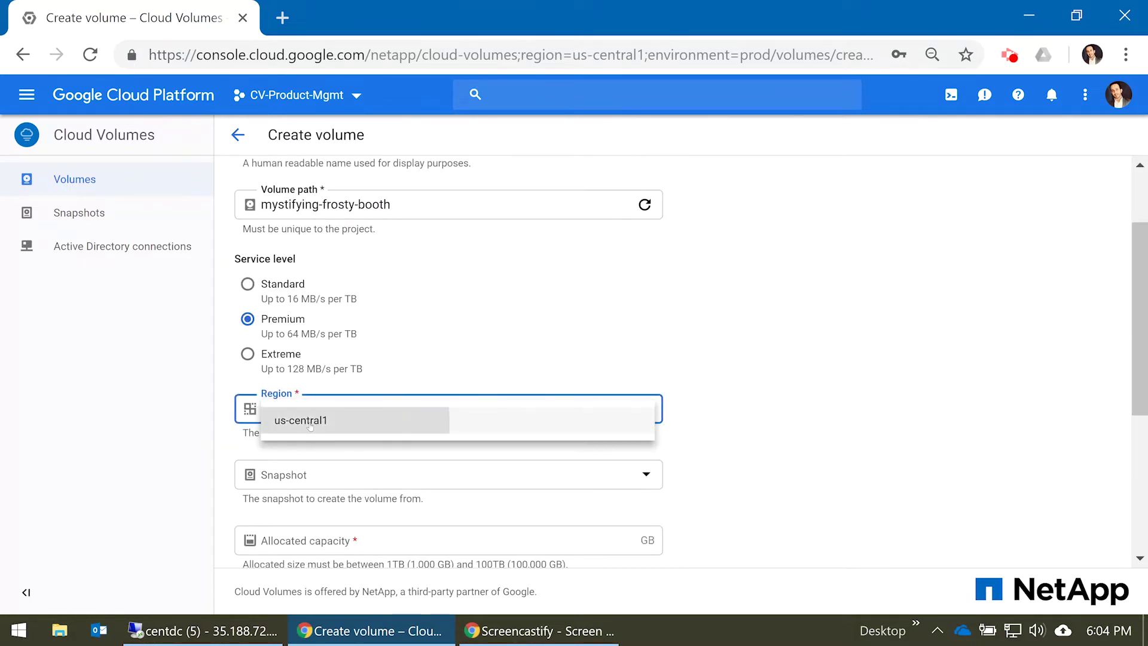
click(287, 417)
scroll(444, 403, down, 2)
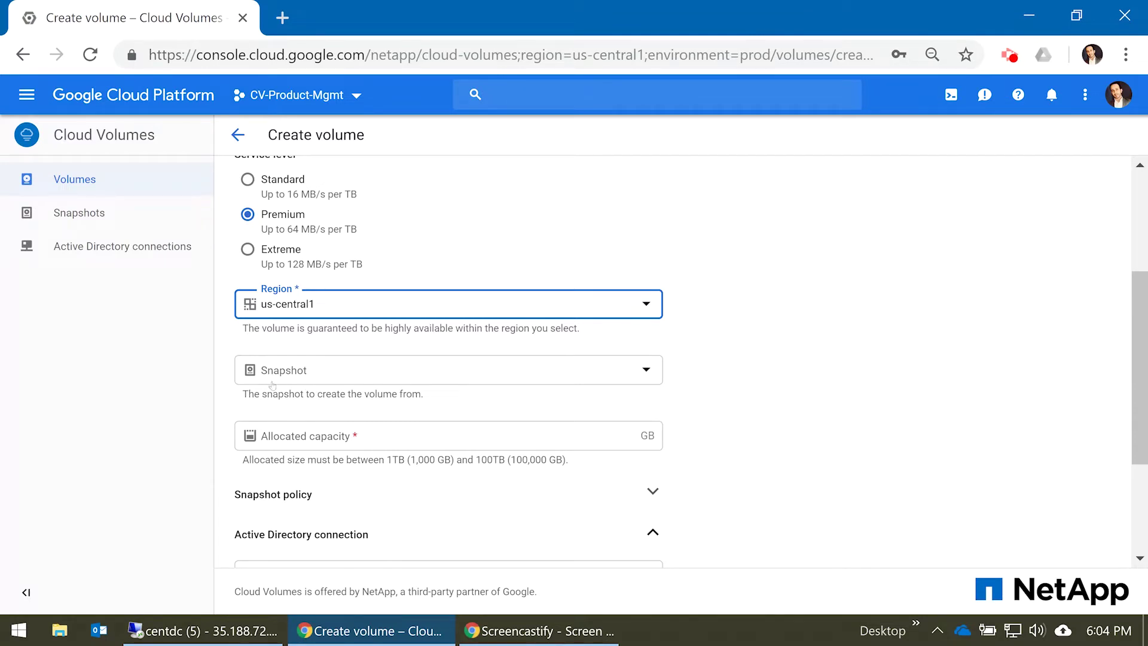
Step: Set the new volume's allocated capacity to 2000 GB
click(334, 437)
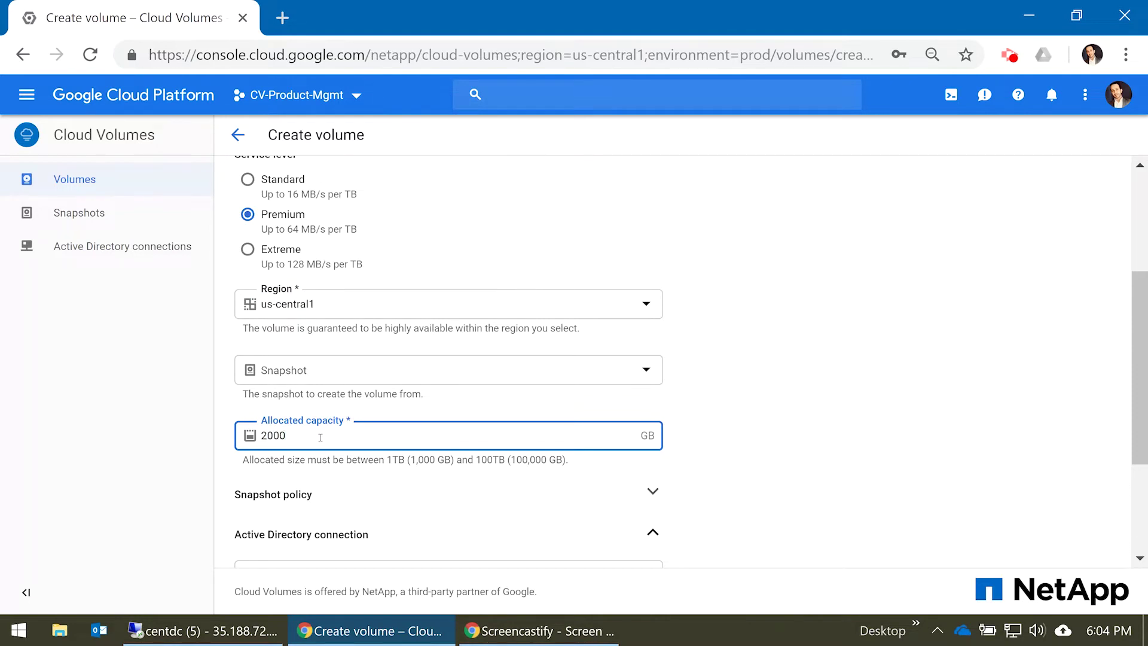
scroll(320, 437, down, 3)
click(299, 314)
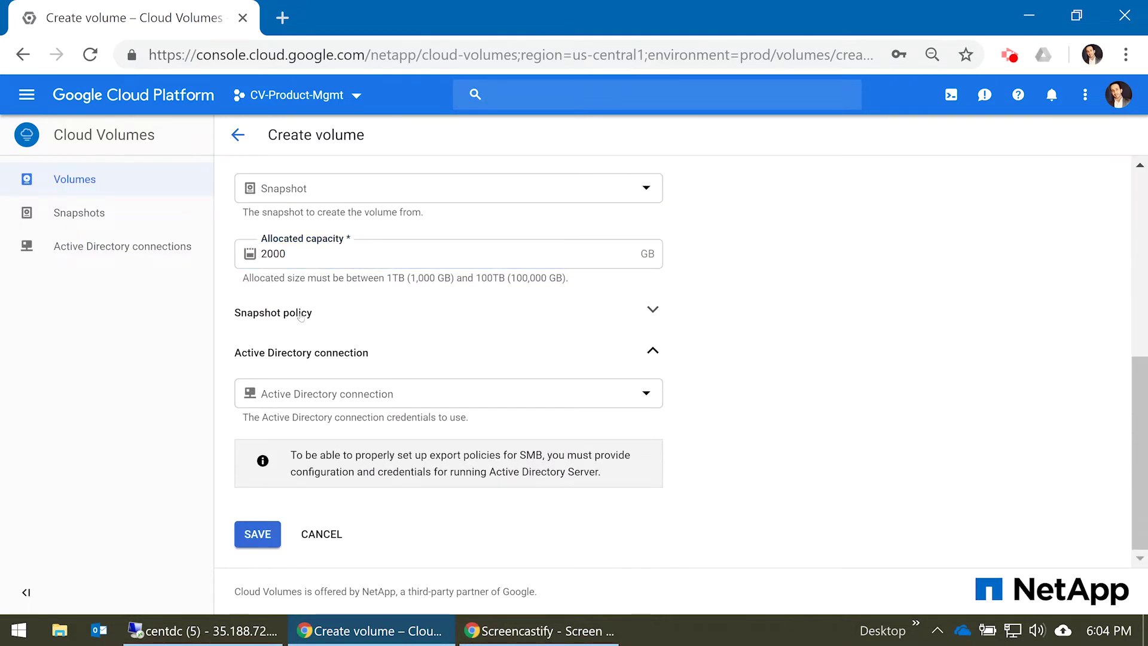
click(653, 310)
Step: Assign the CCIFS Administrator Active Directory connection to the new volume and save the volume
click(326, 400)
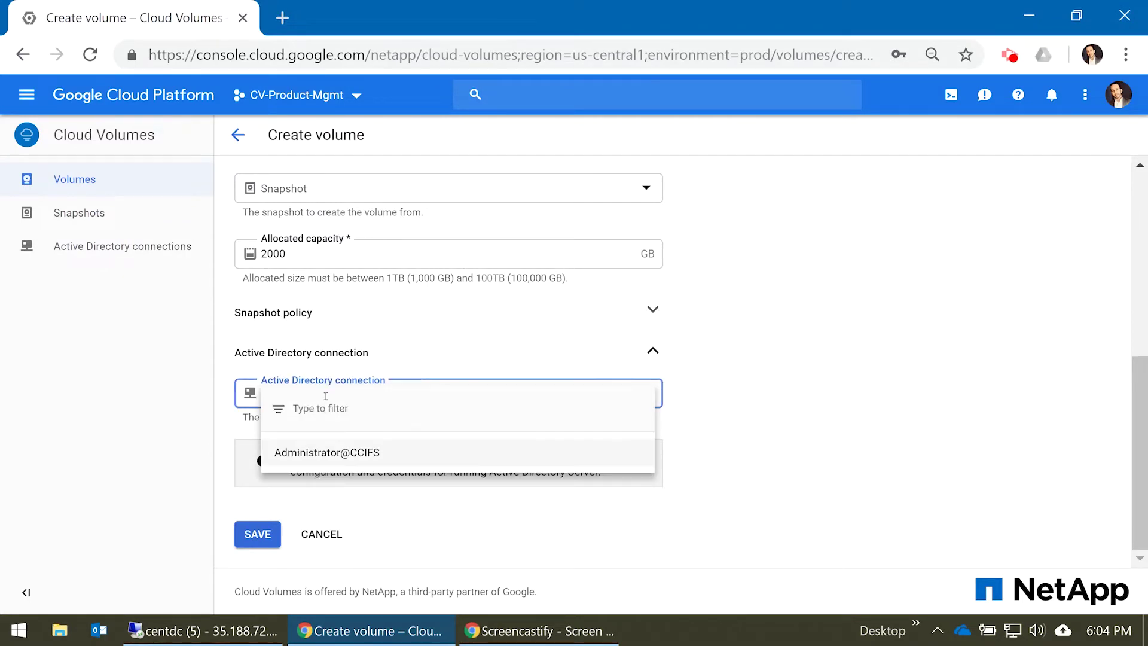
click(323, 455)
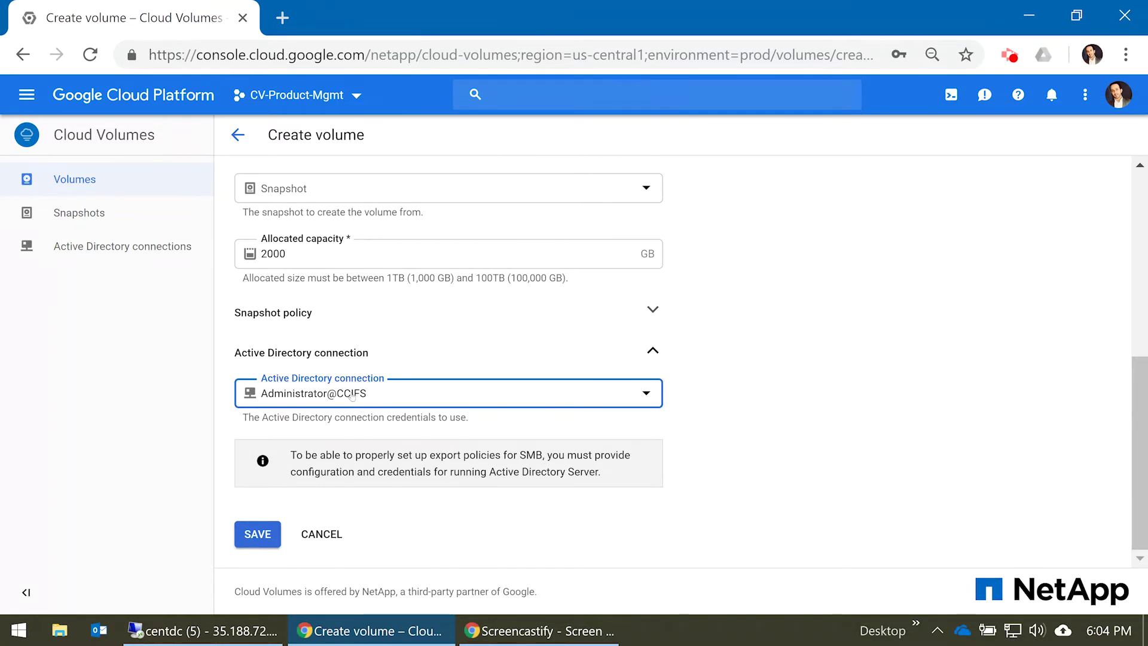
click(264, 539)
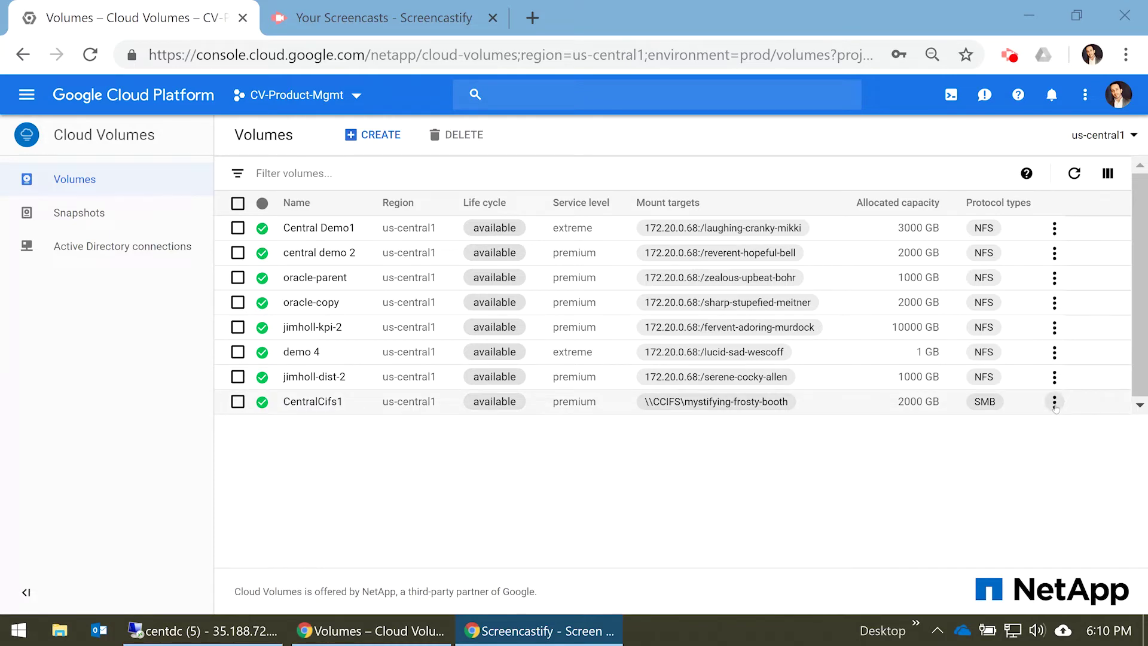
Step: Copy the share path \\CCIFS\mystifying-frosty-booth from the mount instructions of the CentralCifs1 volume and close them
click(1055, 402)
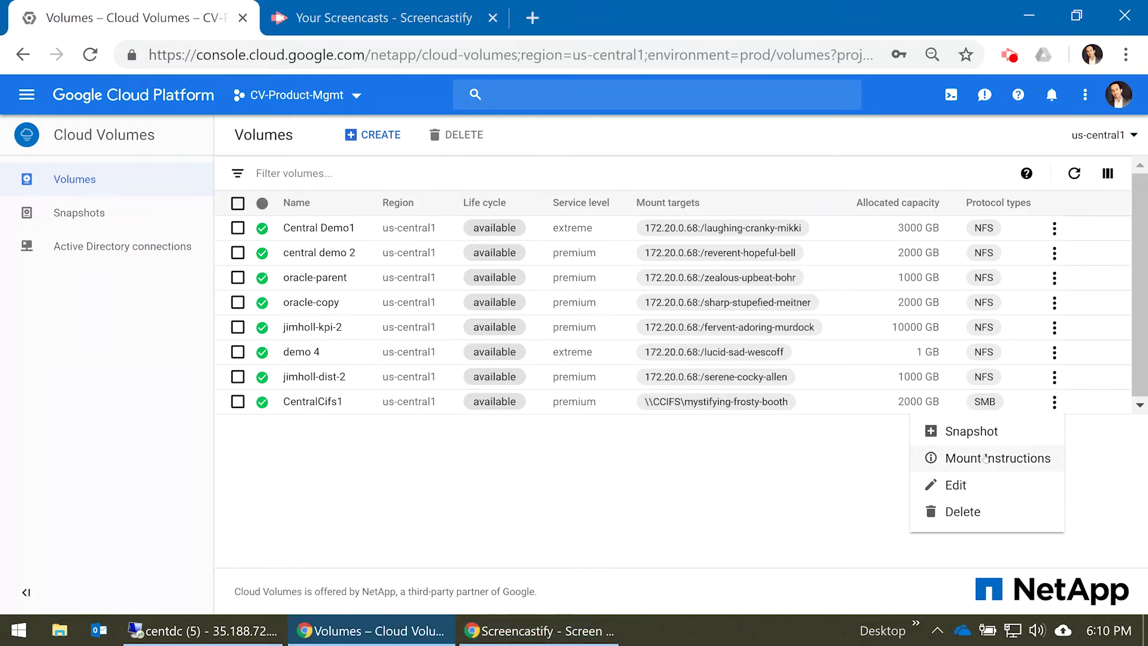
click(986, 458)
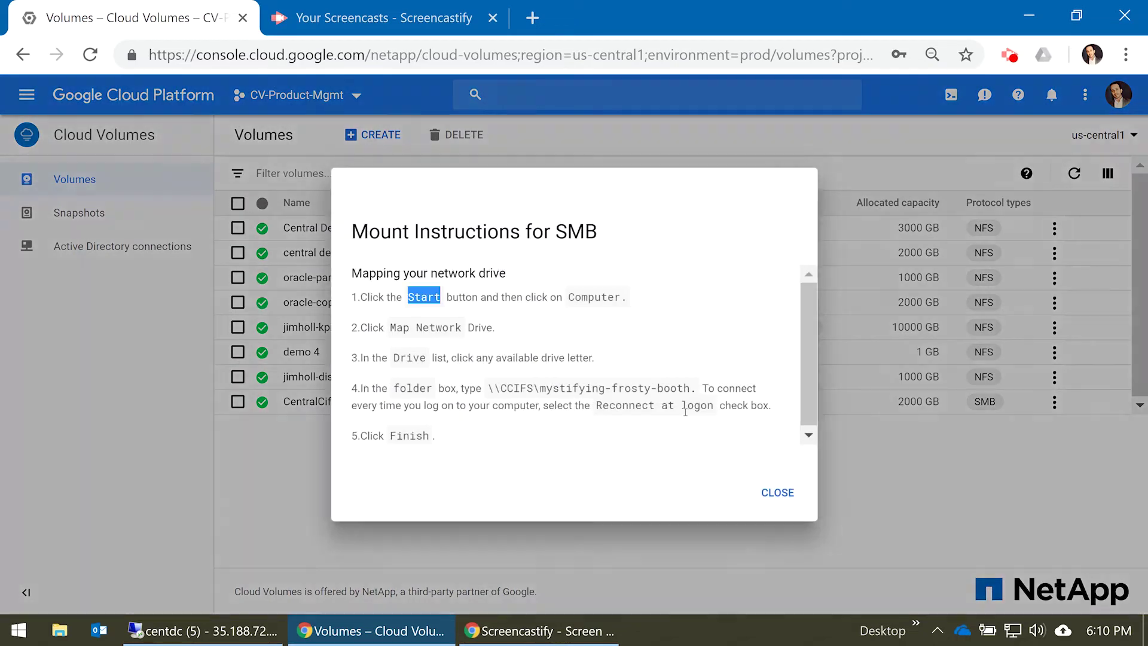
click(489, 389)
key(ctrl+c)
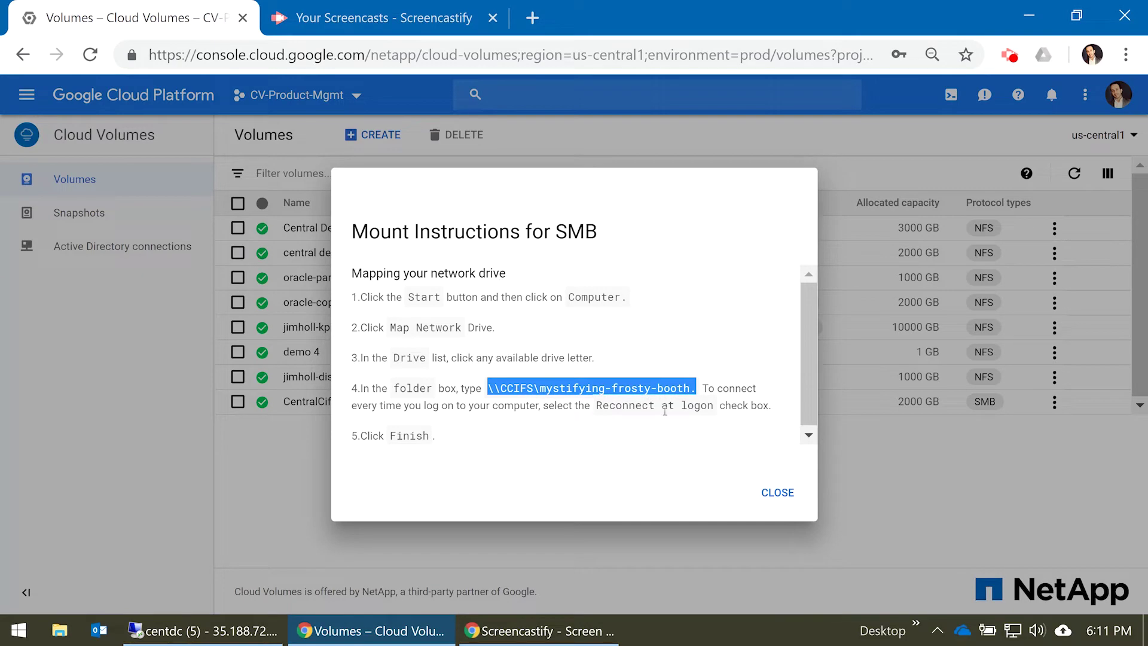
click(778, 492)
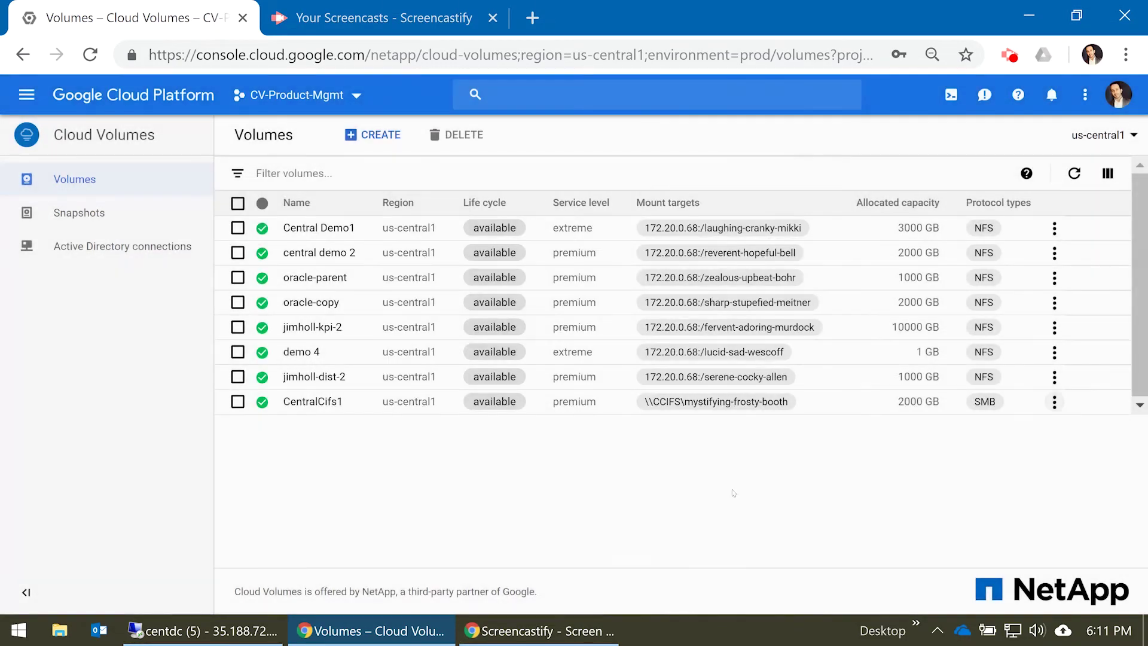
Step: Switch to the centdc remote desktop session and map \\CCIFS\mystifying-frosty-booth as network drive Z:
click(206, 629)
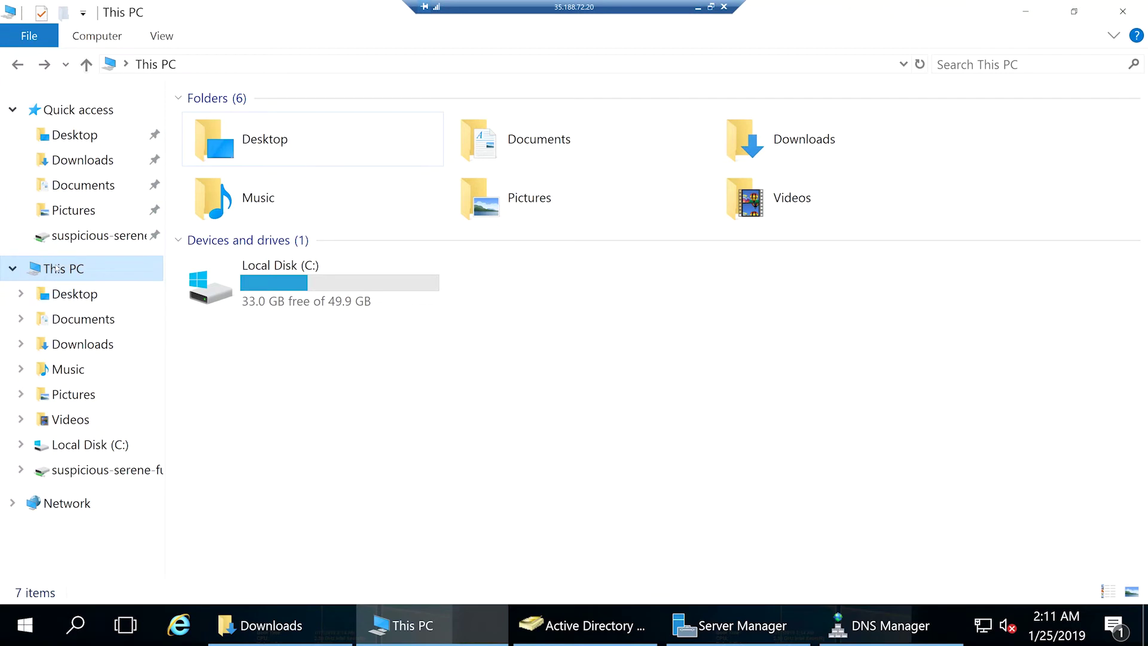
right_click(58, 269)
click(147, 356)
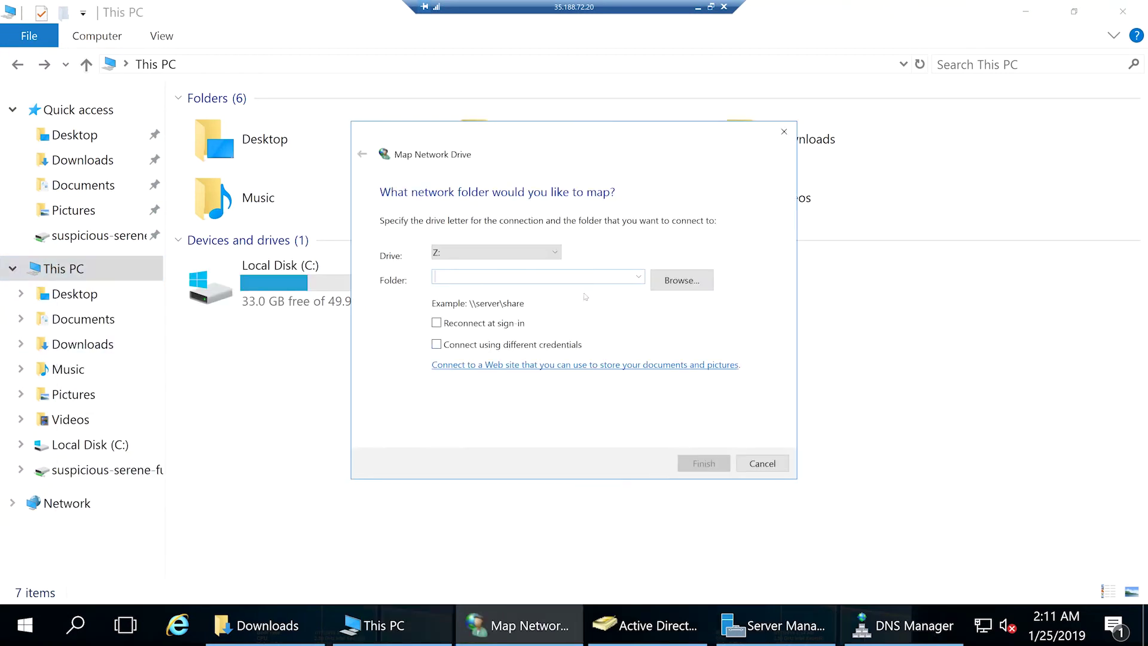
key(ctrl+v)
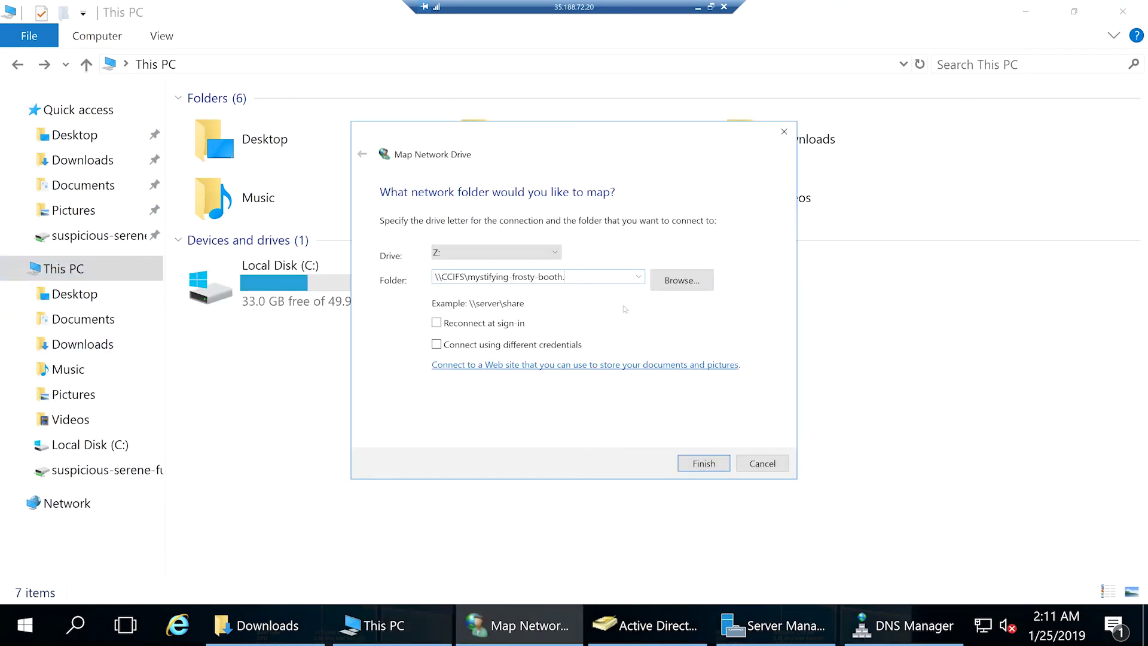
click(687, 465)
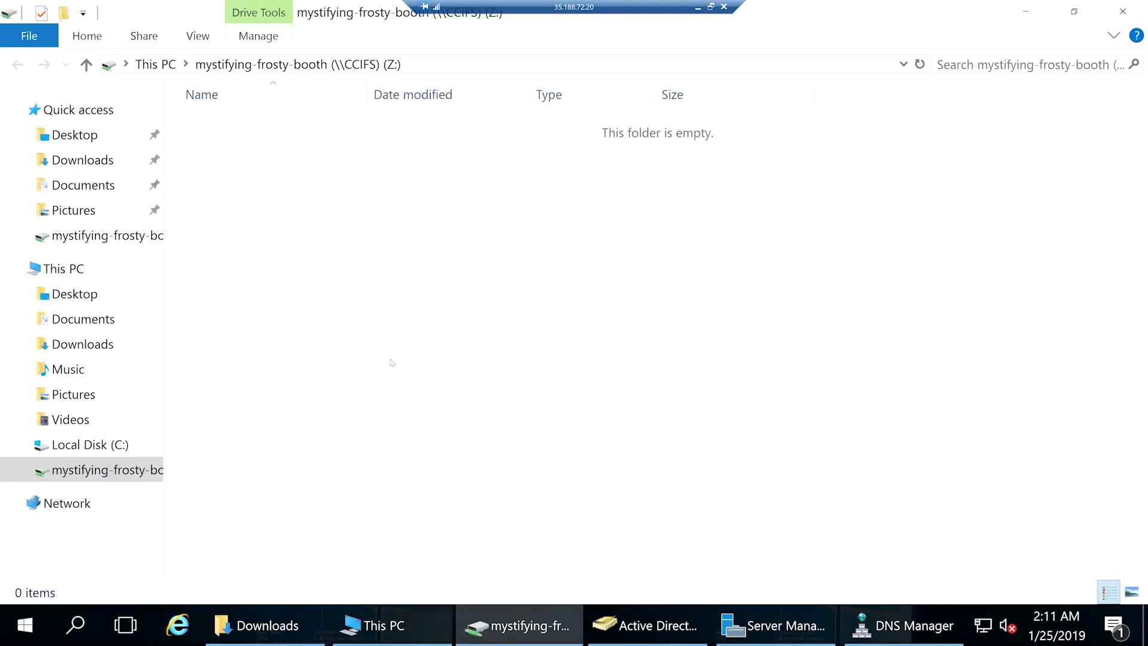
Step: Copy the Linux-desktop-amd64 disc image from Downloads to the mapped Z: drive
click(74, 264)
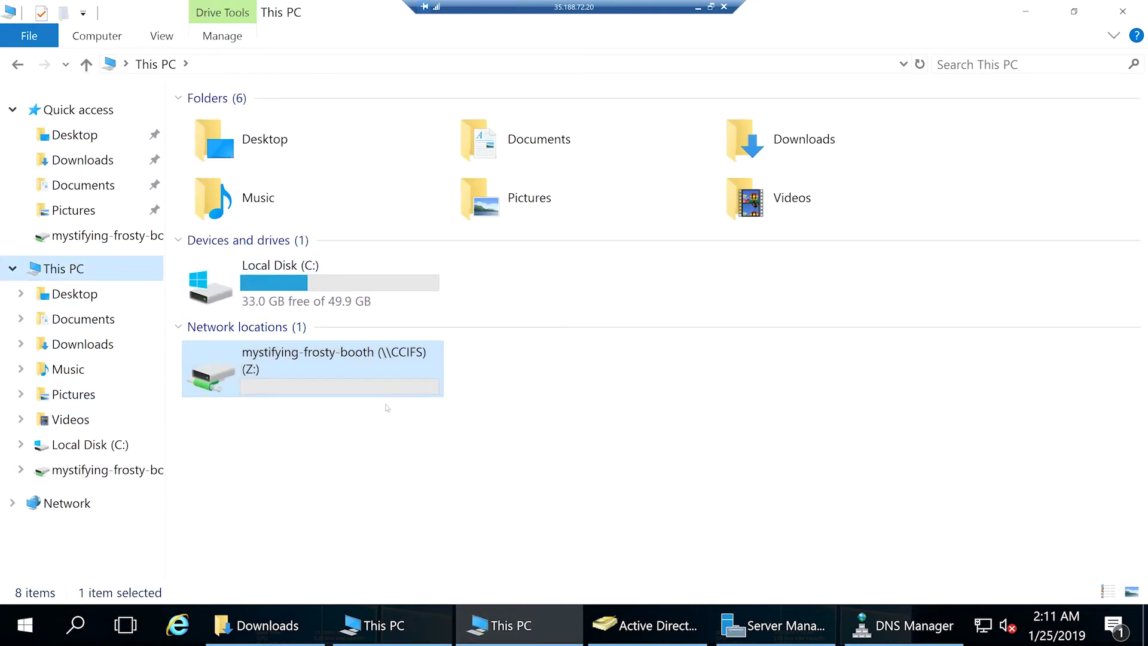
click(257, 625)
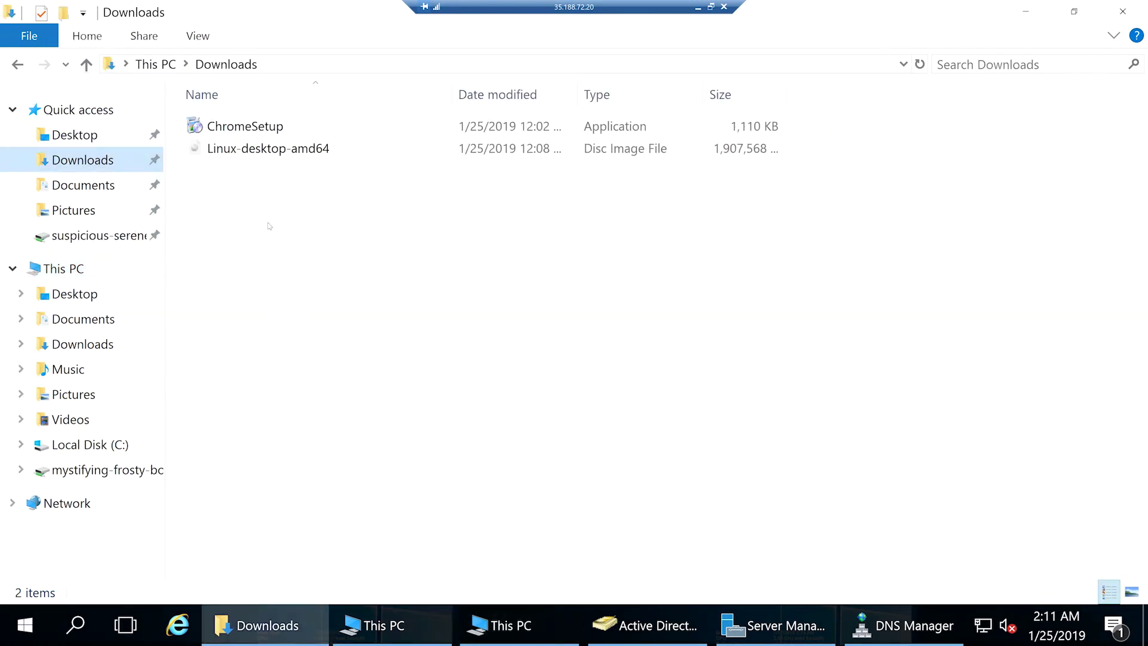
click(264, 153)
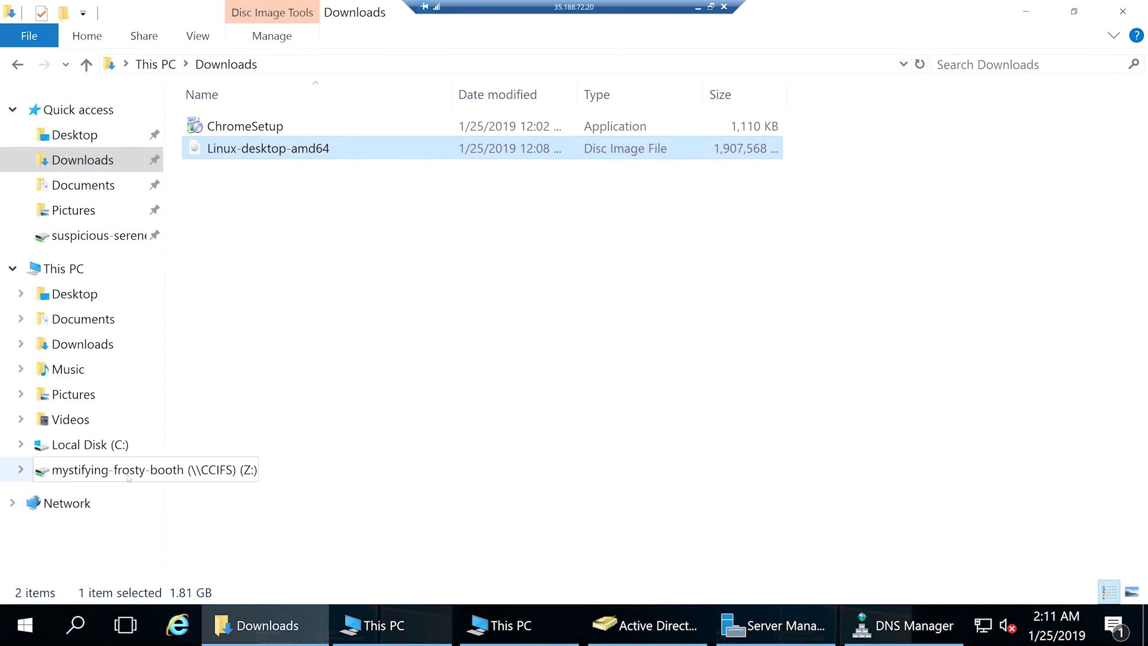
click(463, 628)
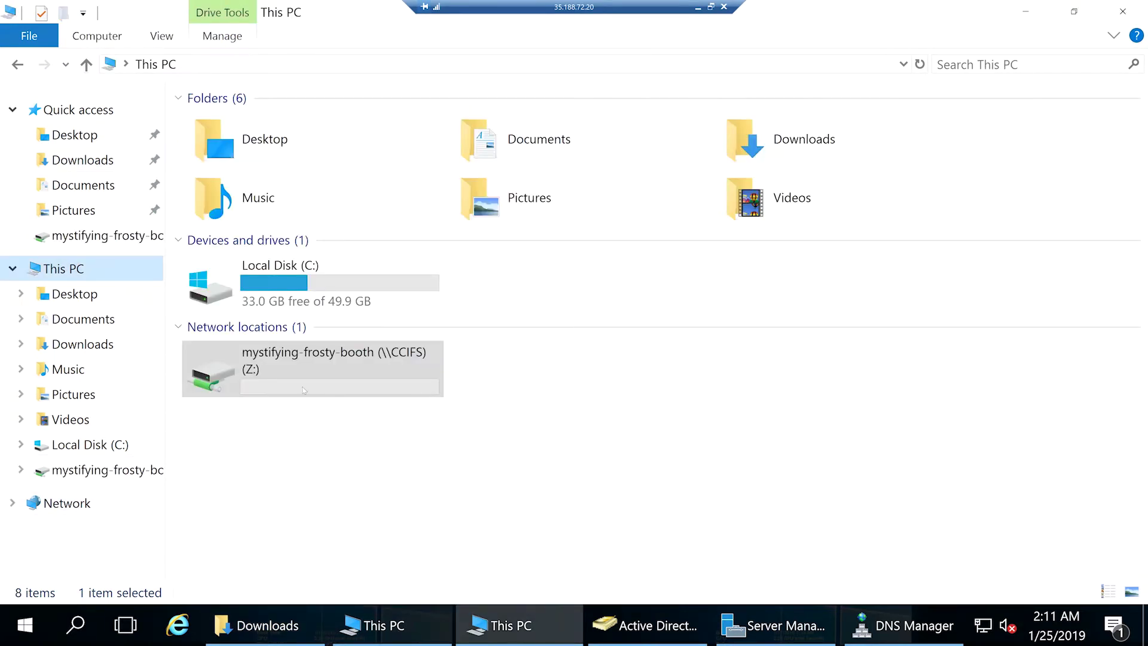
double_click(407, 365)
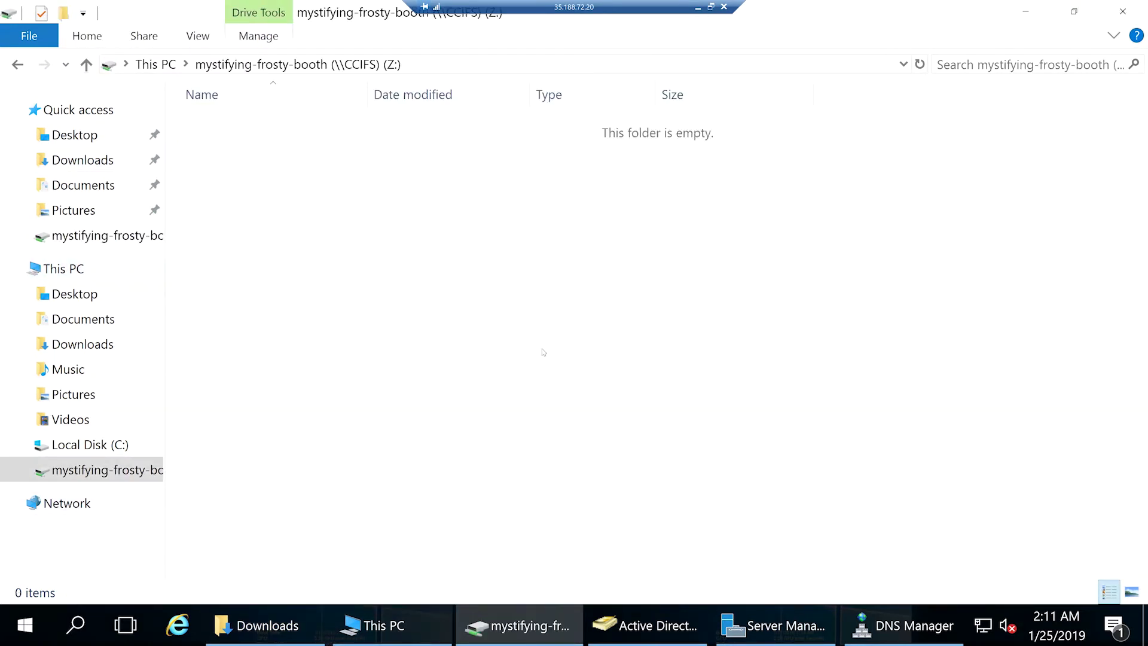
key(ctrl+v)
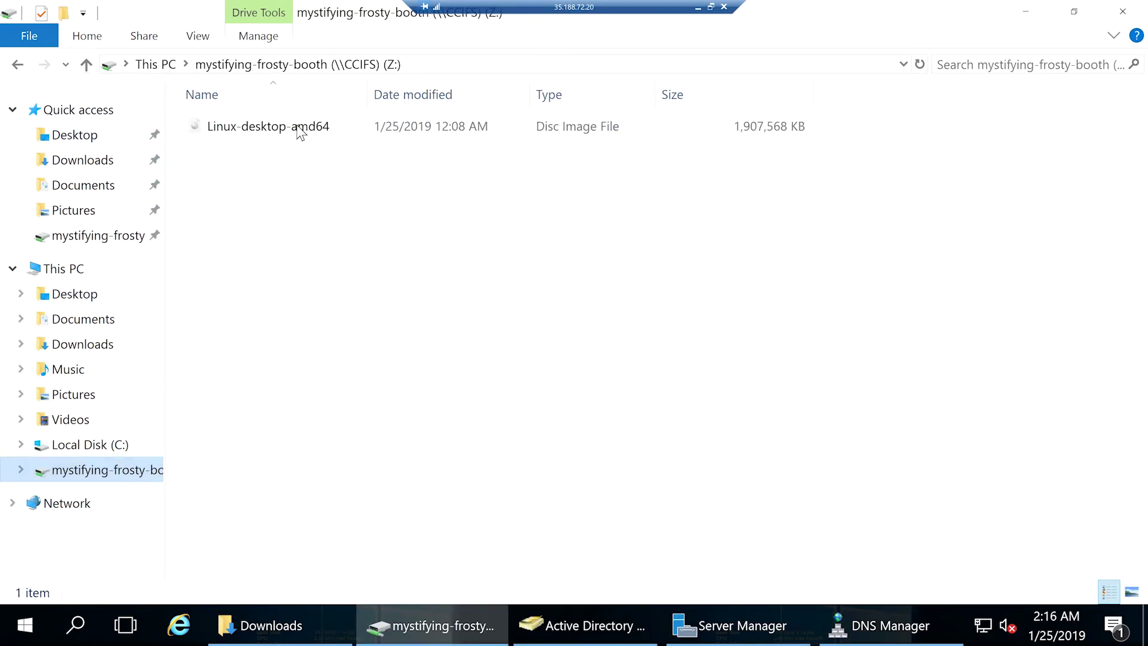
Step: Check the mapped drive under This PC, then return to the Cloud Volumes console and show the us-central1 volumes
click(60, 271)
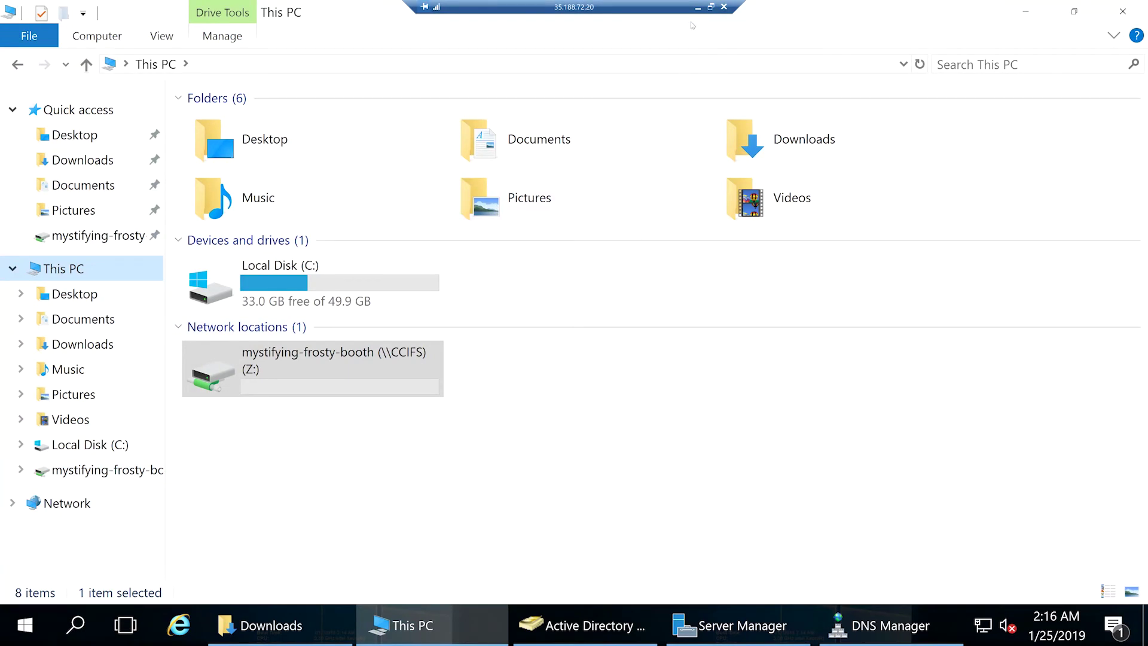
click(698, 8)
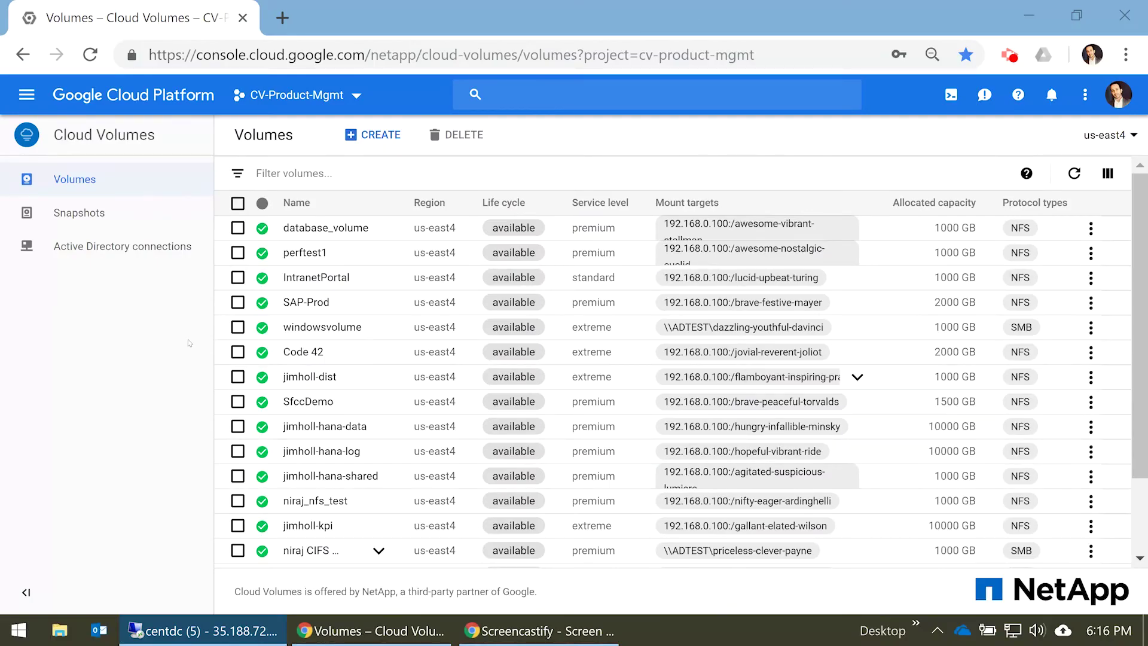
click(1109, 135)
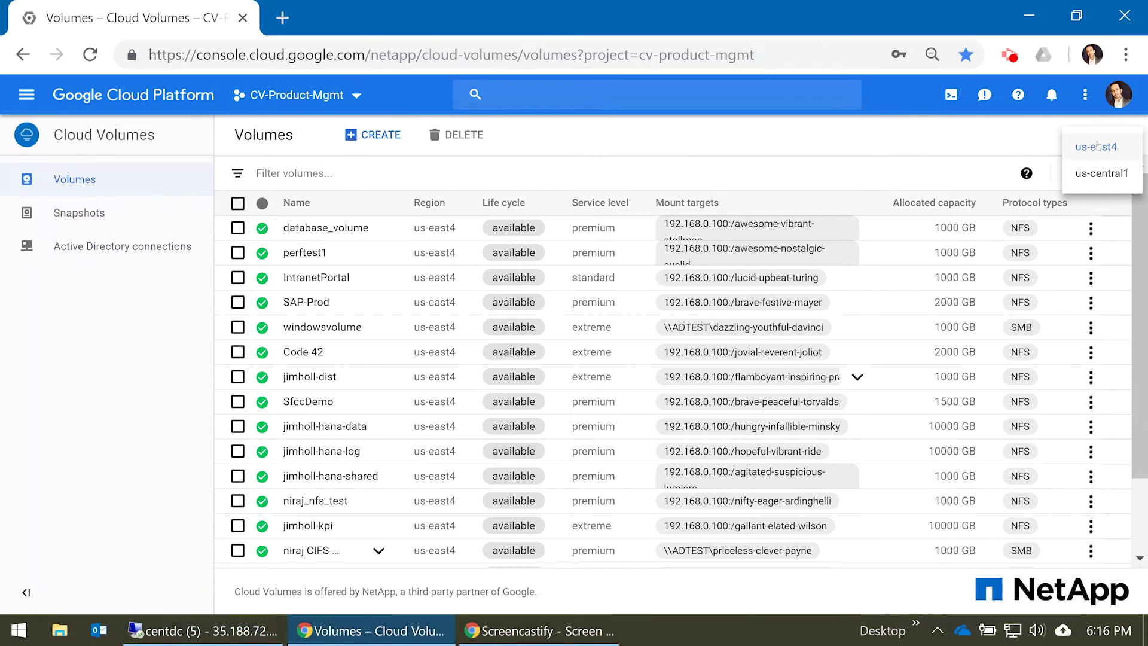
click(1097, 167)
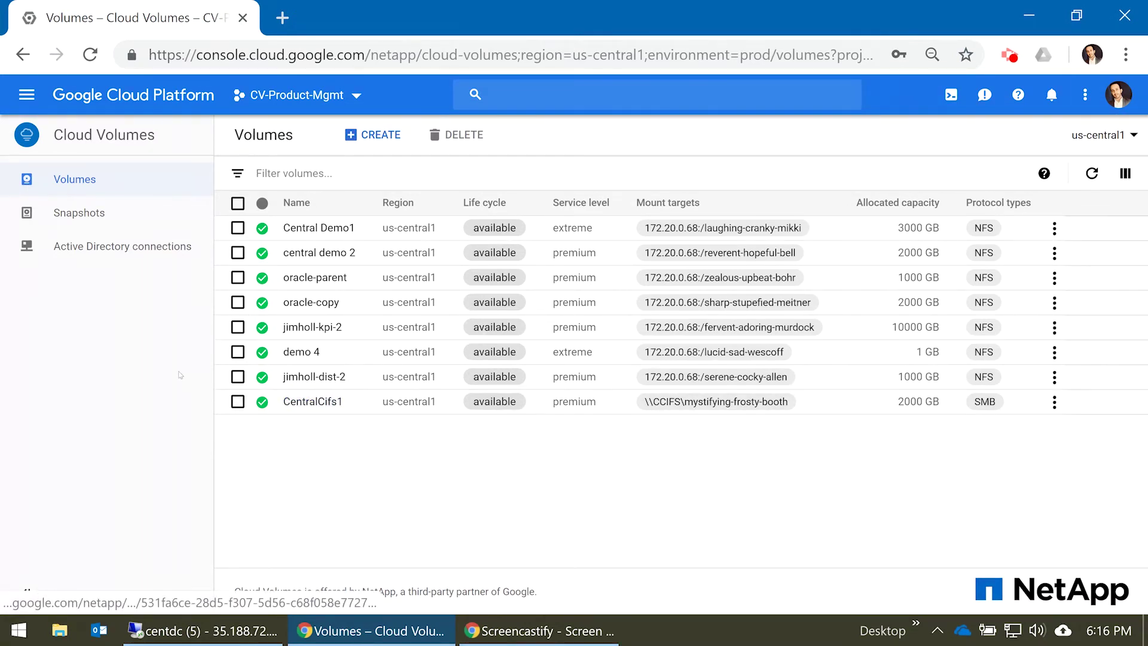
Step: Open the snapshots list and switch it to region us-central1
click(122, 214)
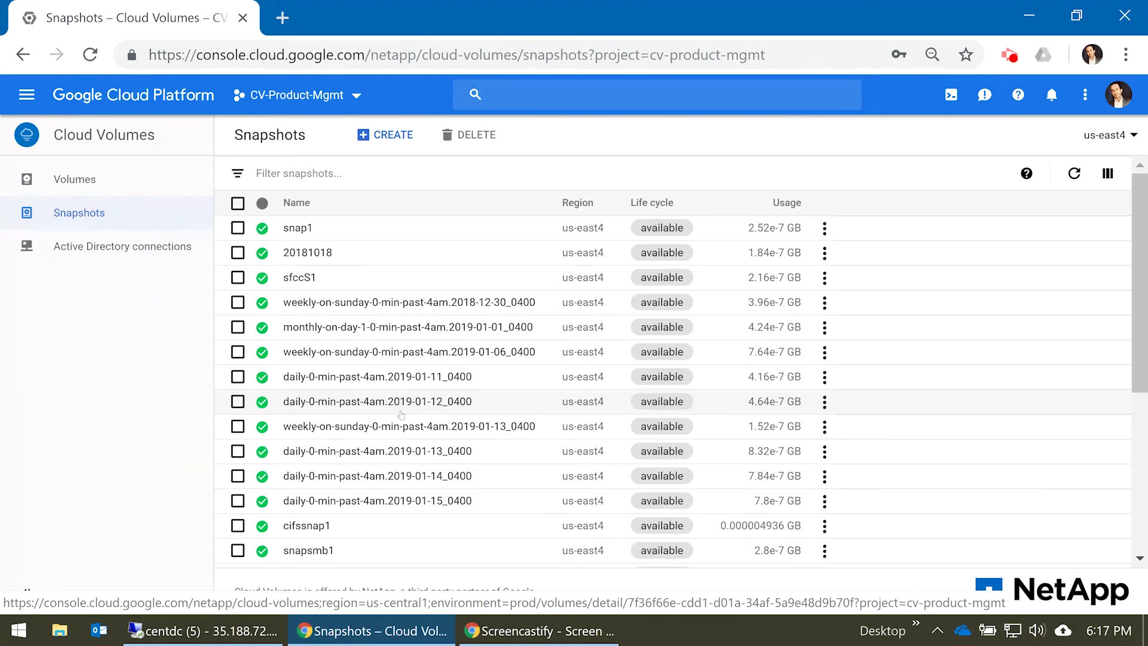
click(1126, 140)
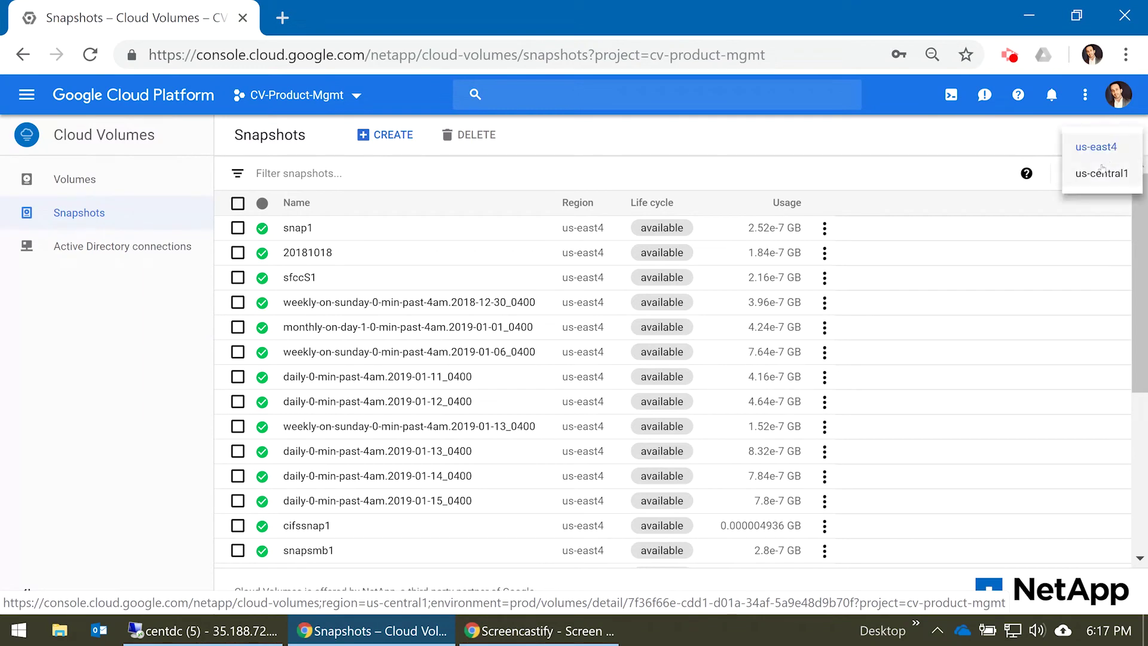
click(1100, 173)
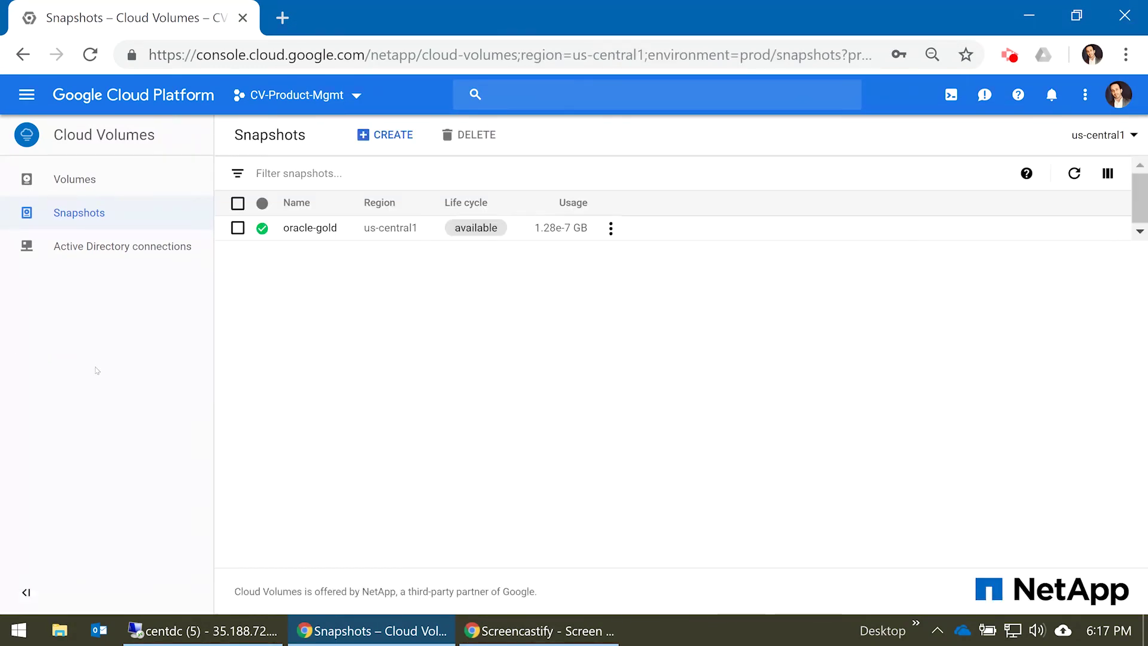
Step: Create a snapshot named cifssnap1 of the CentralCifs1 volume and save it
click(388, 134)
click(314, 201)
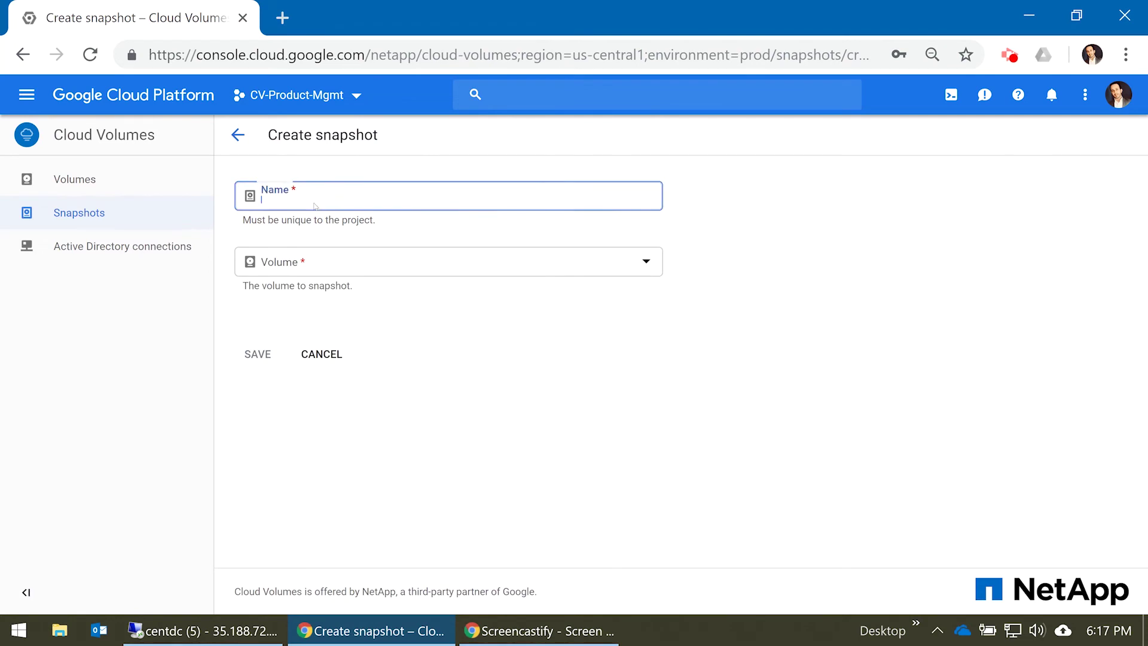
text(cifssn)
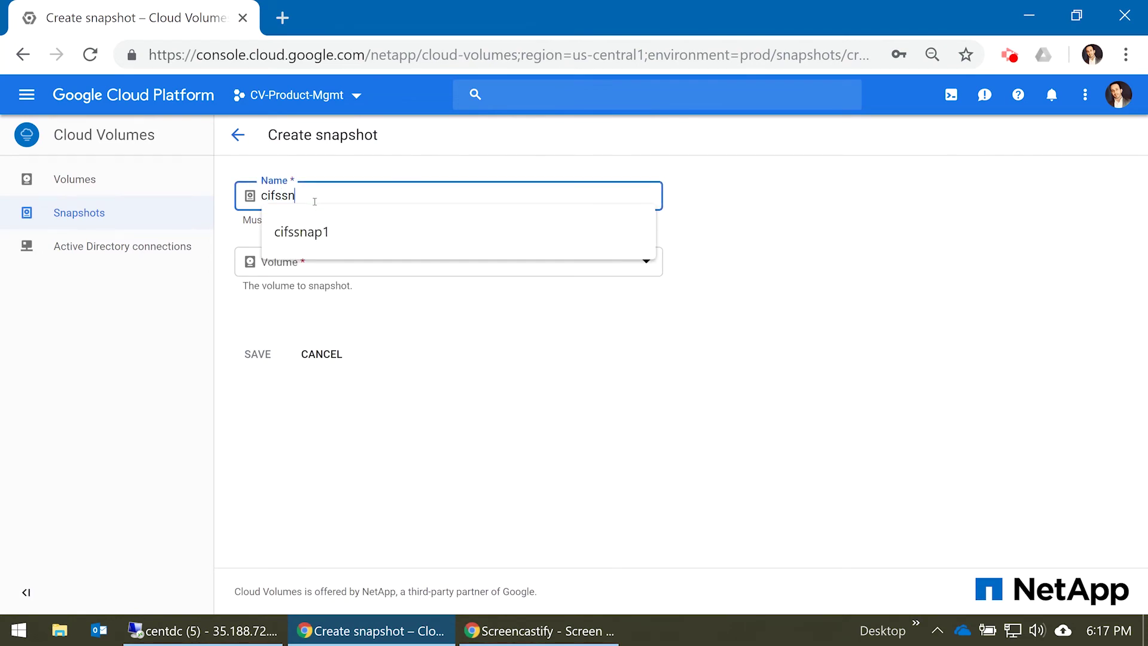
text(ap1)
click(759, 319)
click(373, 255)
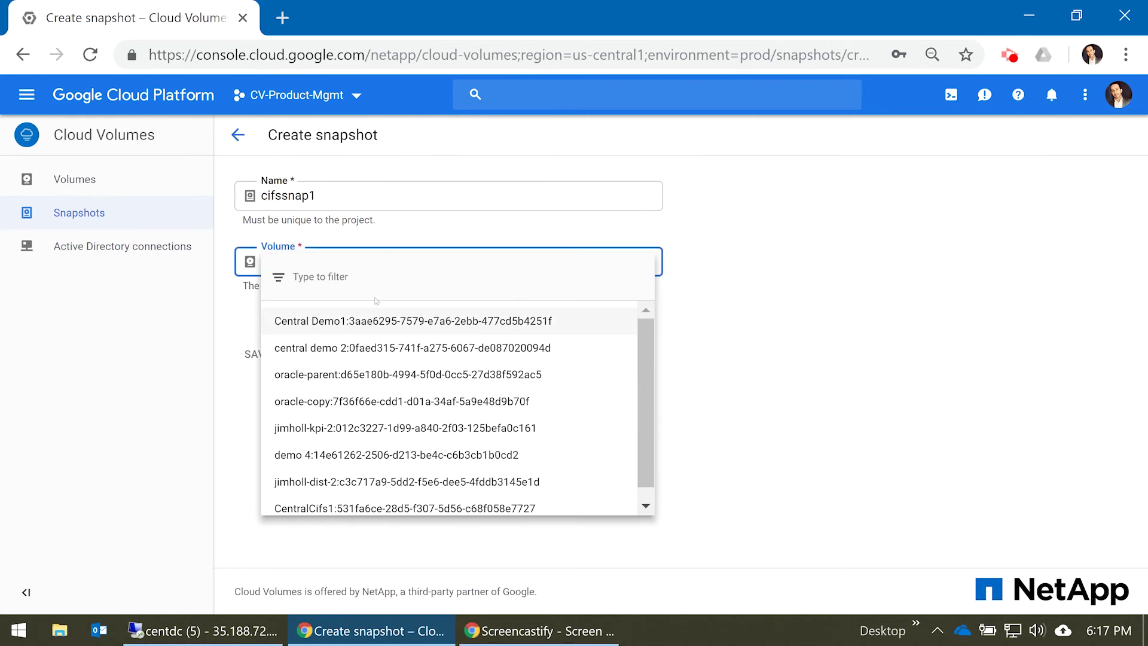
scroll(400, 382, down, 1)
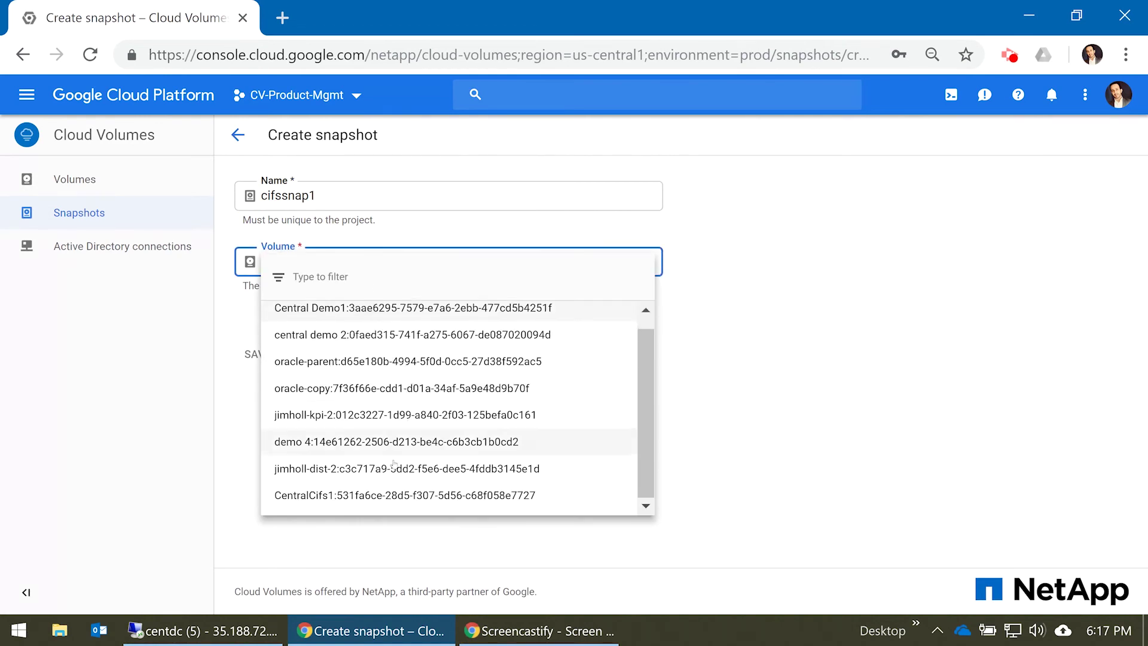
click(341, 496)
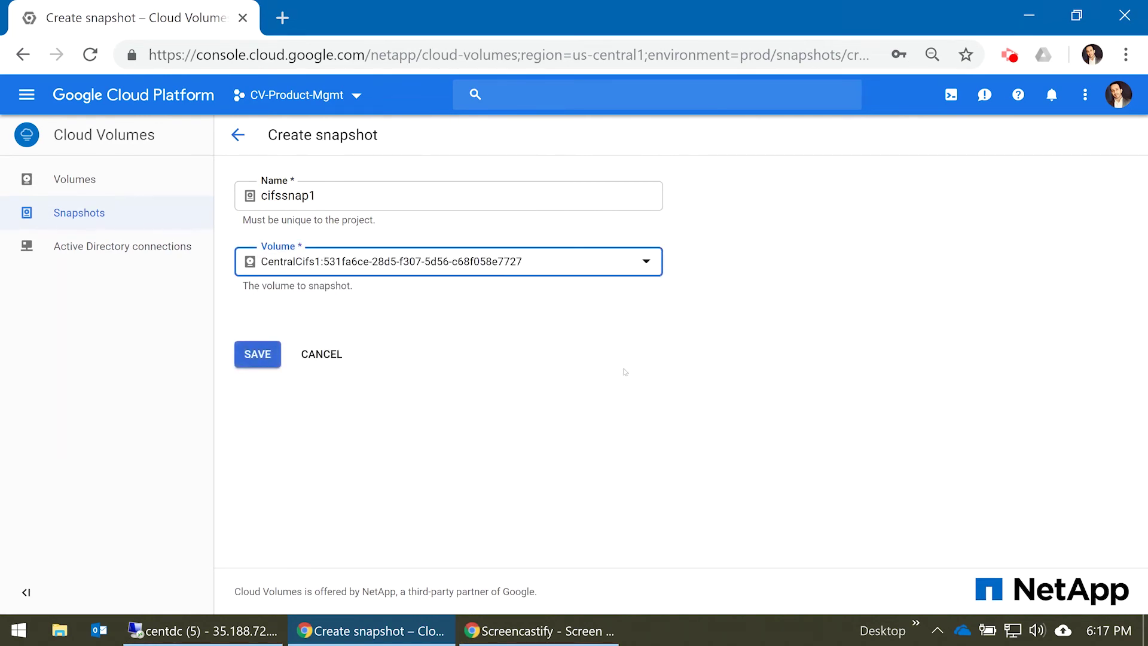
click(271, 357)
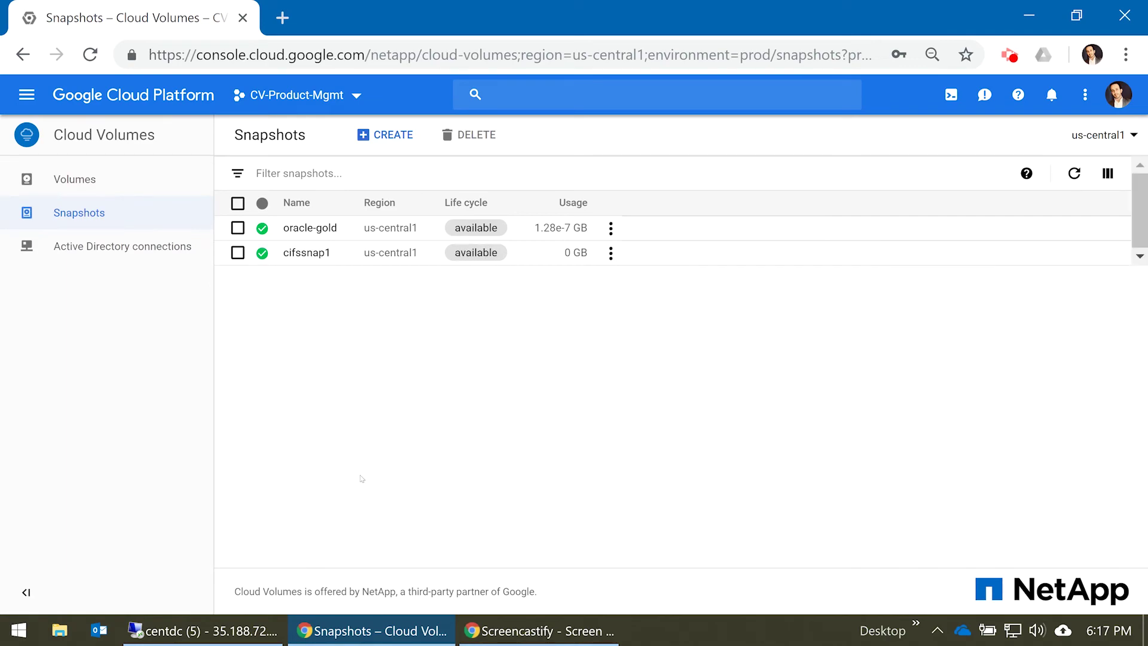
Step: Switch to the centdc remote desktop and permanently delete the Linux-desktop-amd64 disc image from the mapped Z: drive
click(198, 633)
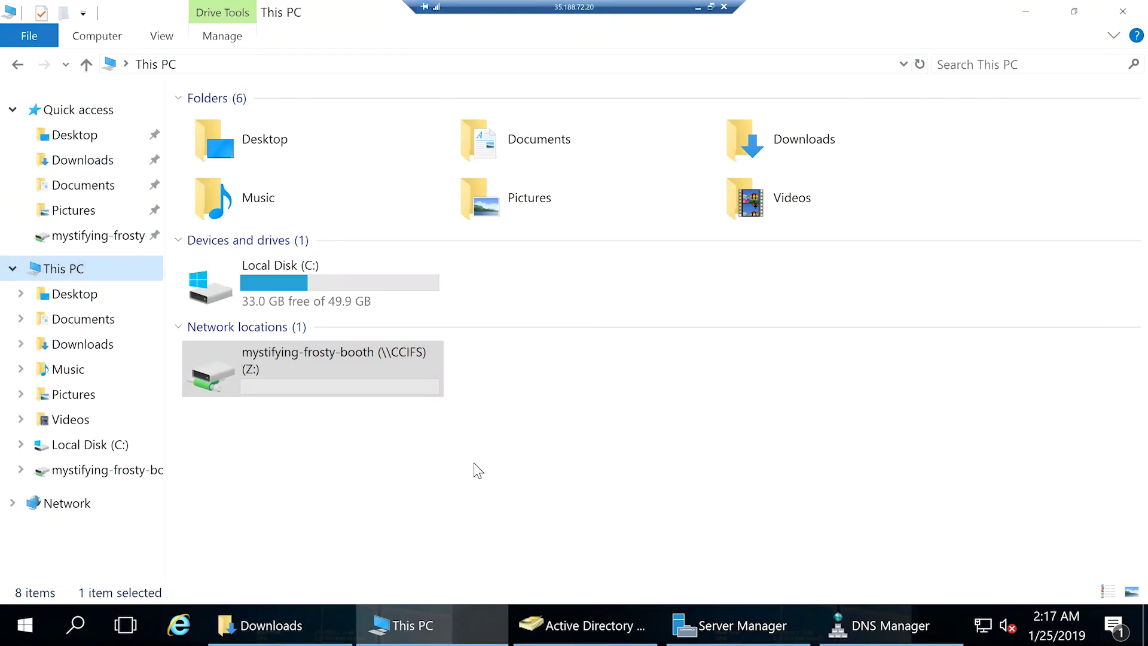
double_click(346, 371)
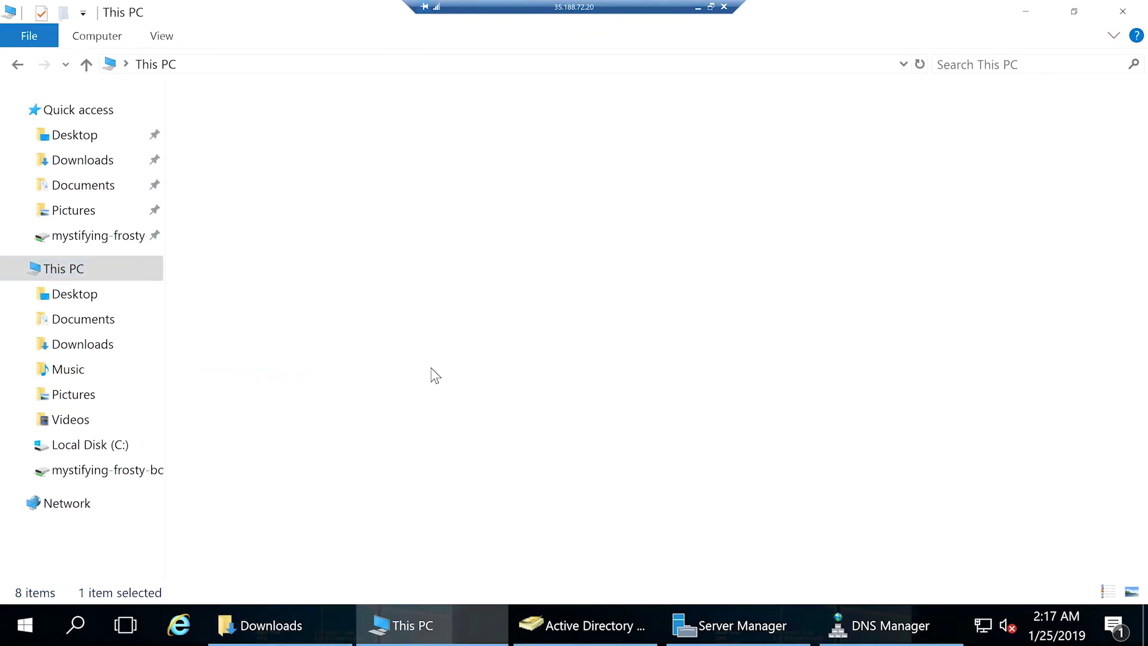
click(299, 128)
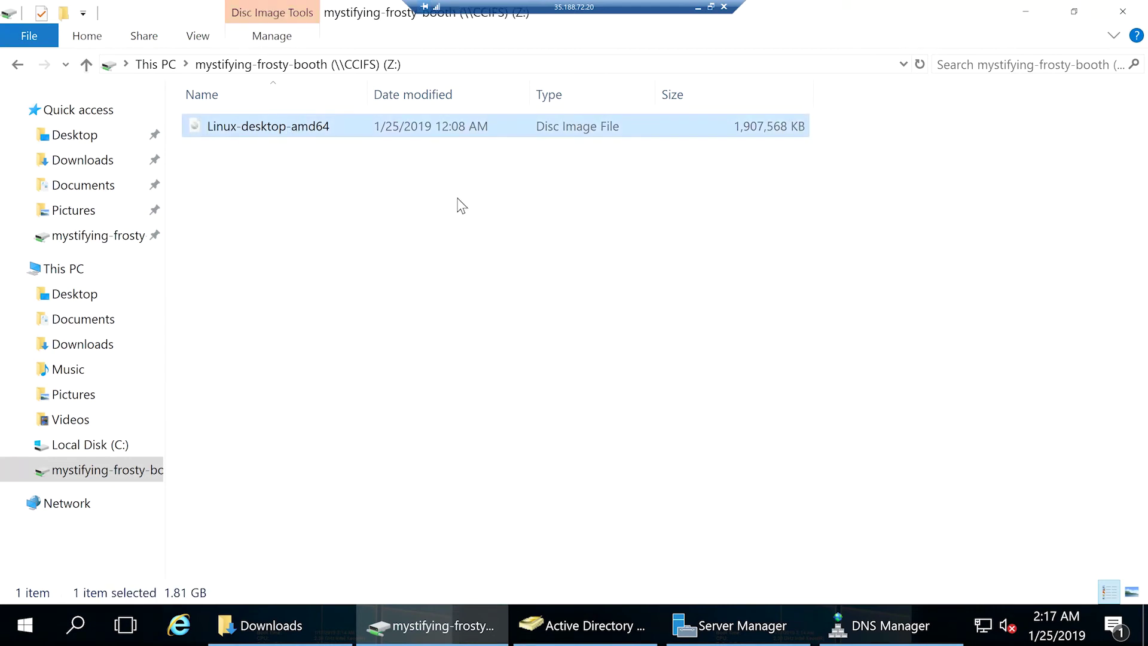
key(shift+Delete)
key(Return)
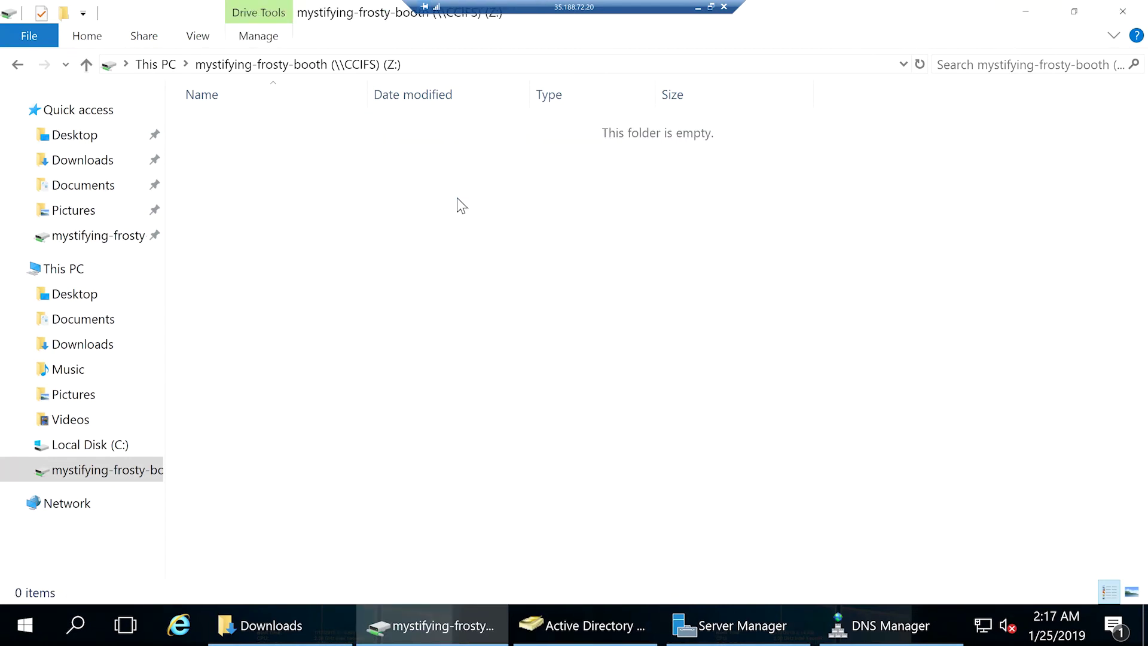
Step: Show the previous versions in the Z: drive's properties and open today's version of the folder
click(75, 273)
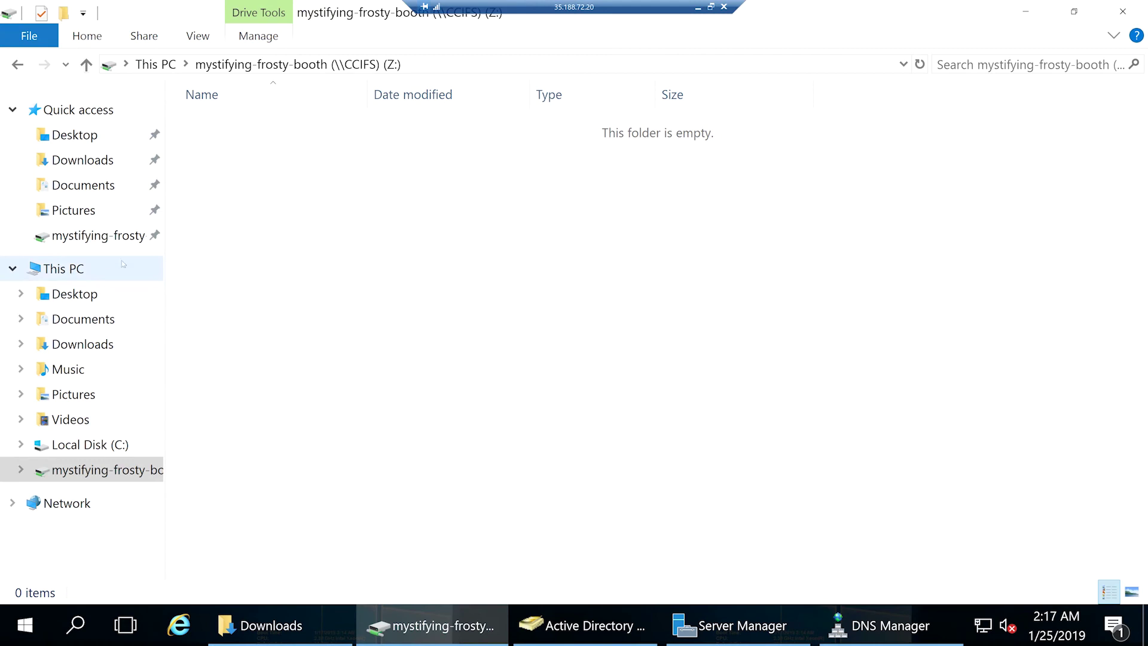
click(318, 358)
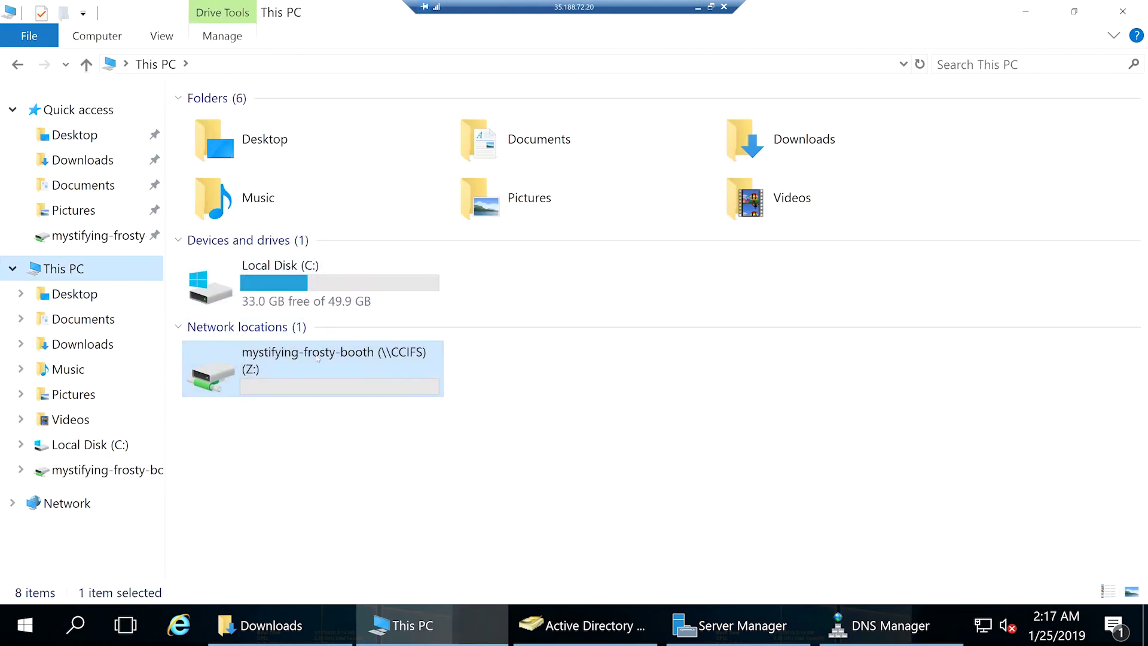
right_click(318, 357)
click(405, 339)
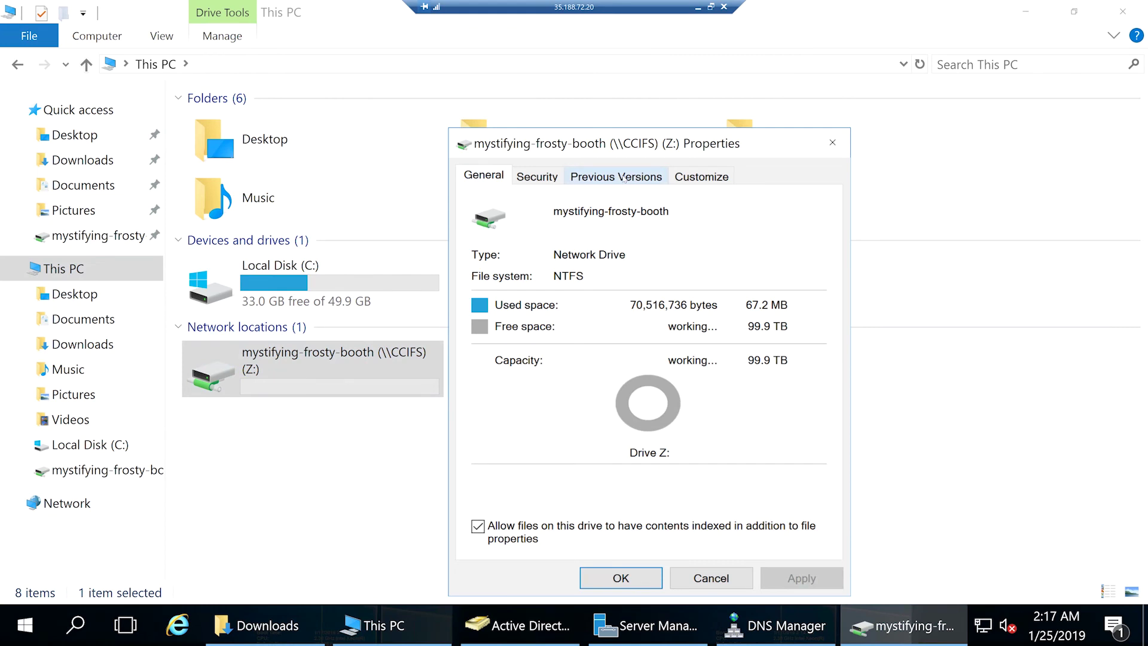
click(624, 178)
drag(608, 147, 534, 112)
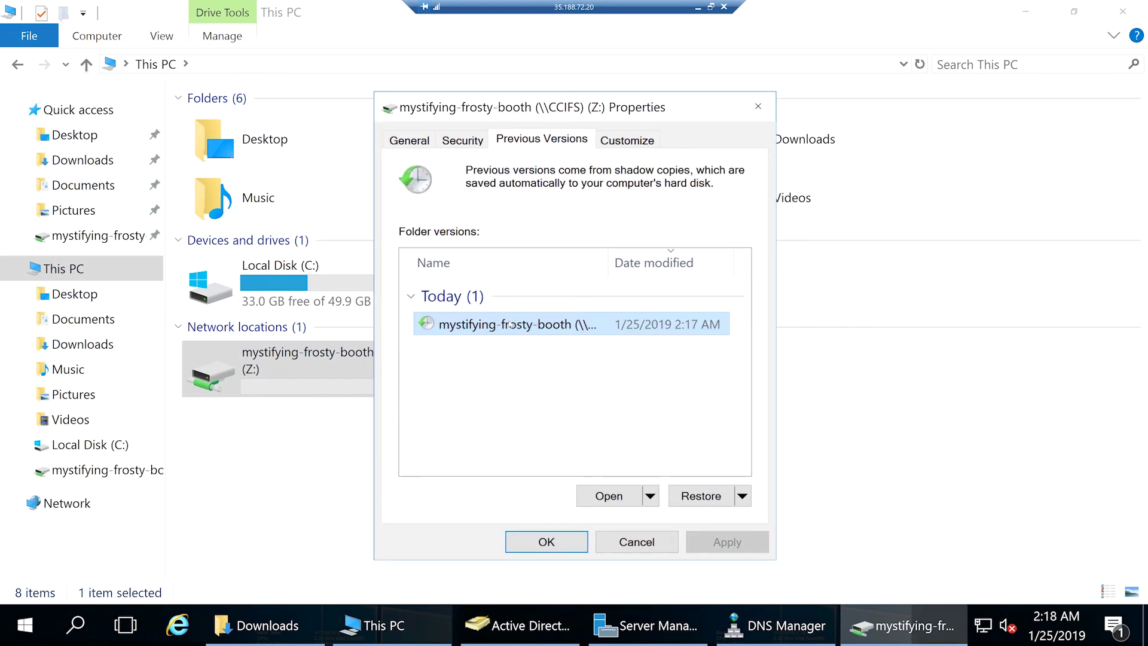
click(616, 495)
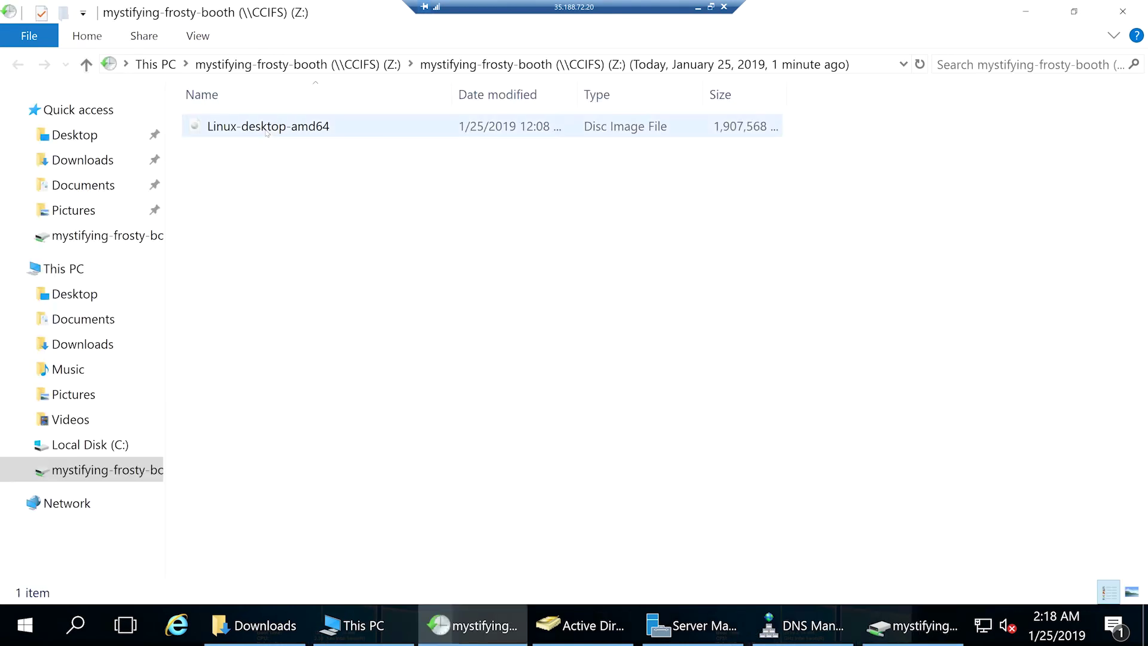
Step: Restore the Linux-desktop-amd64 disc image by copying it from the opened previous version to the live Z: drive
click(266, 128)
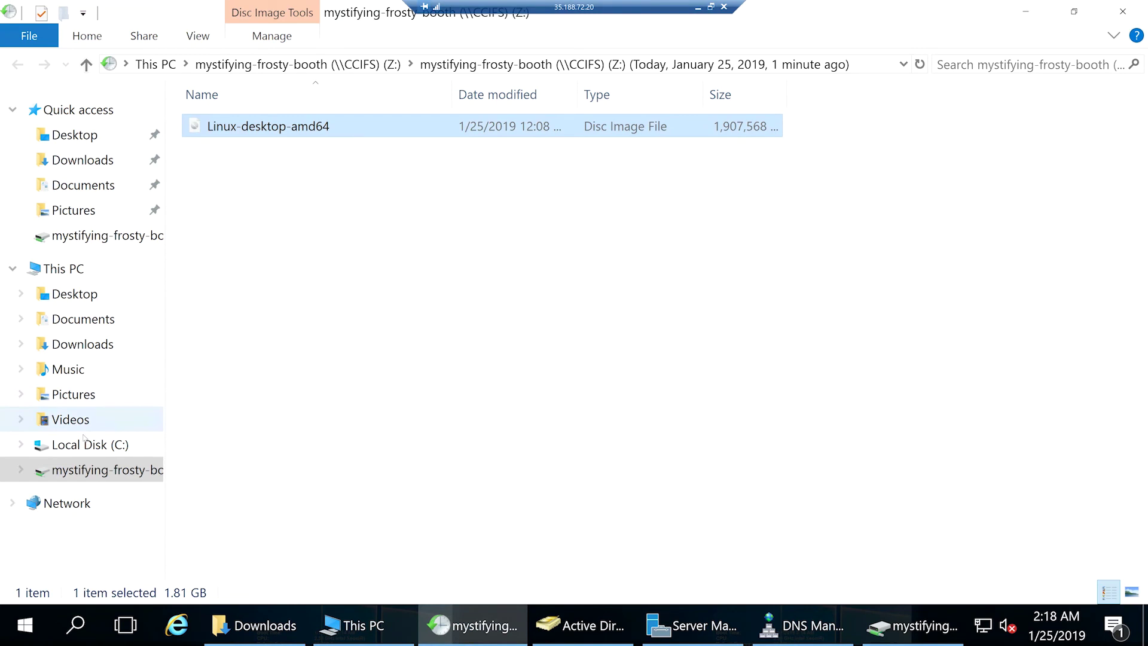
click(358, 624)
double_click(336, 360)
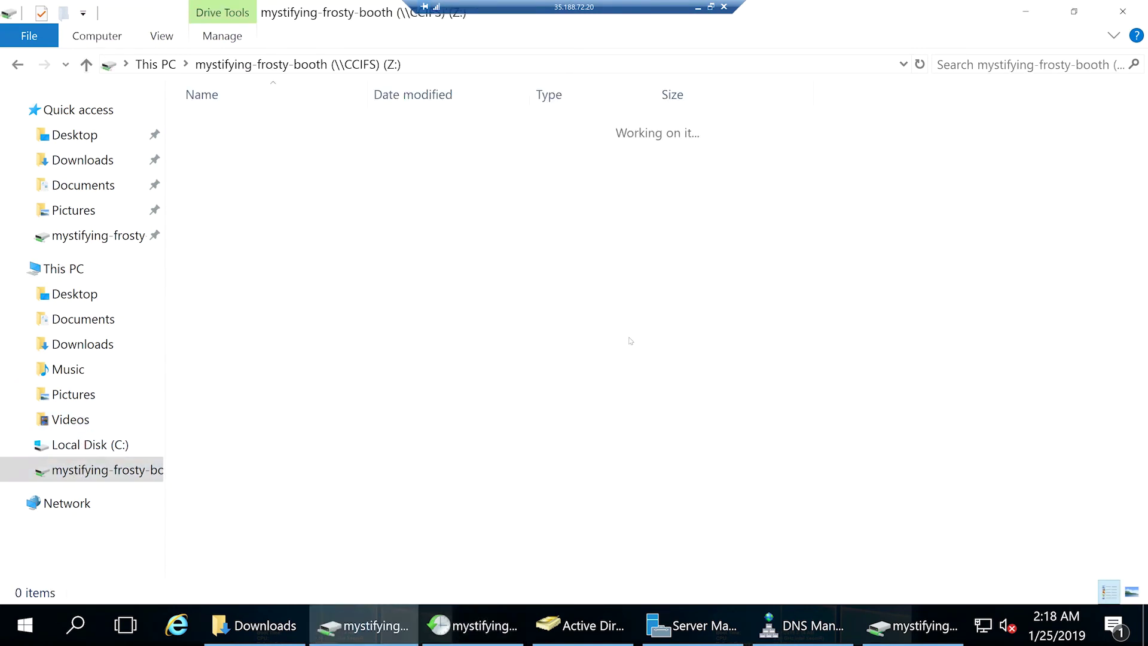
key(ctrl+v)
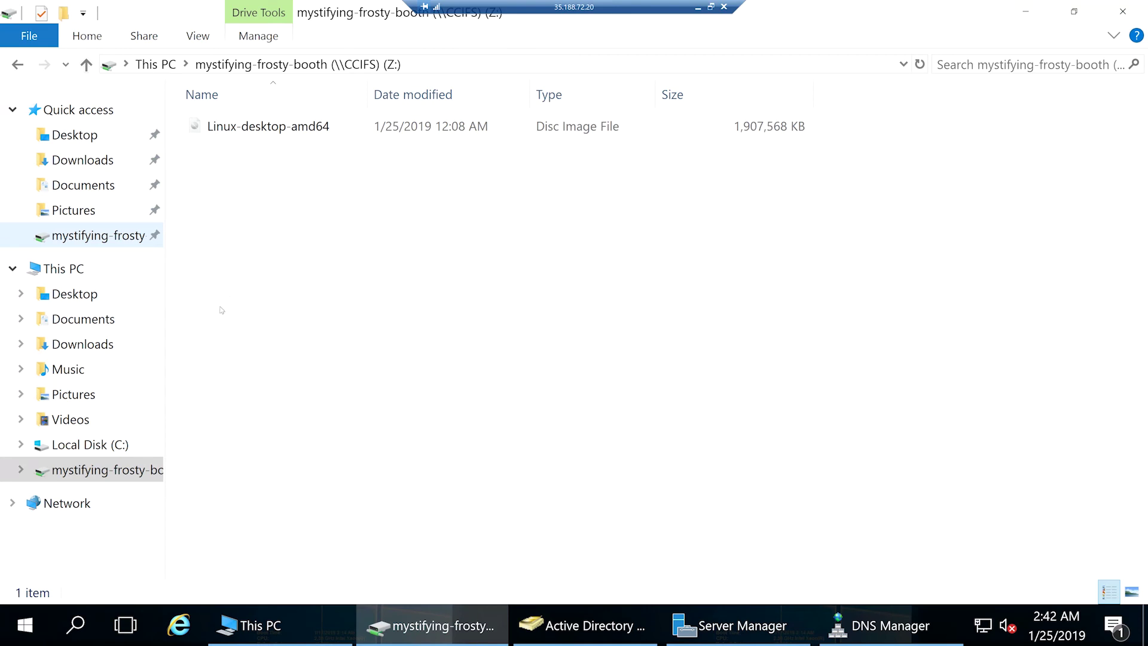
Step: Return to This PC, then check the Computers container of cadtest.local in Active Directory Users and Computers
click(78, 274)
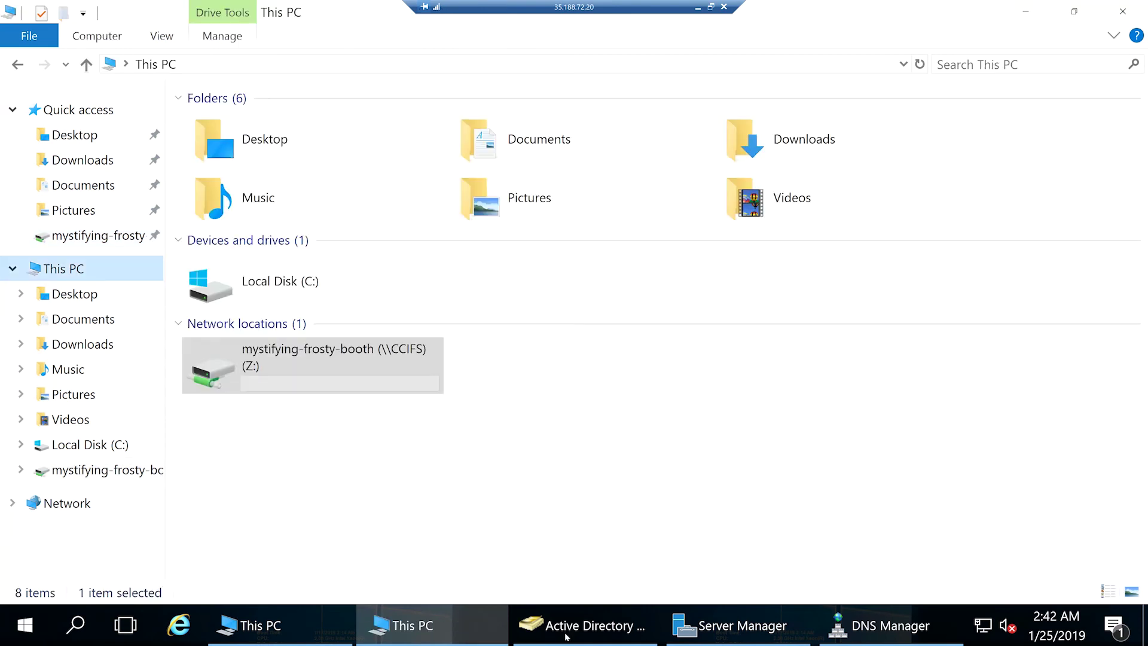
mouse_move(567, 638)
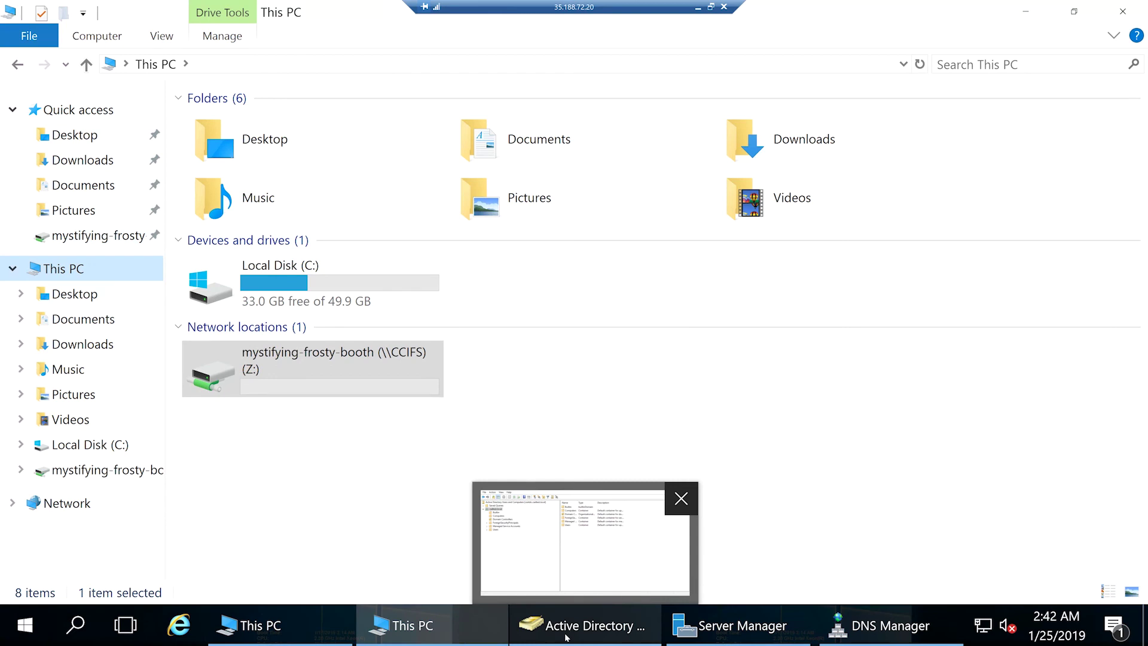
click(567, 638)
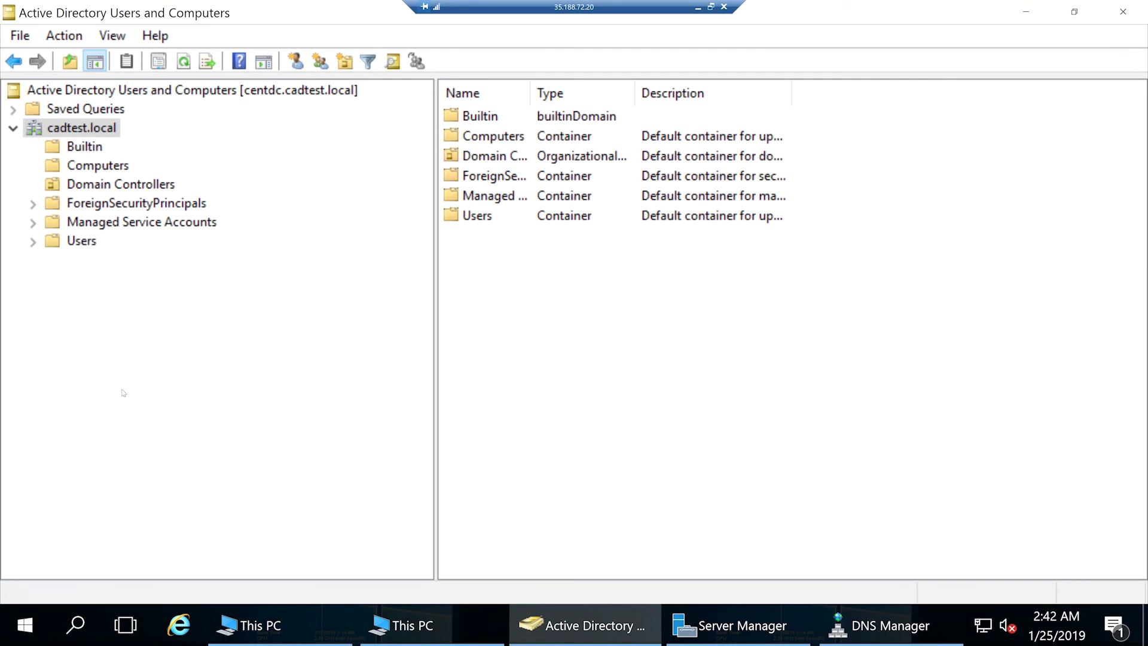
click(68, 170)
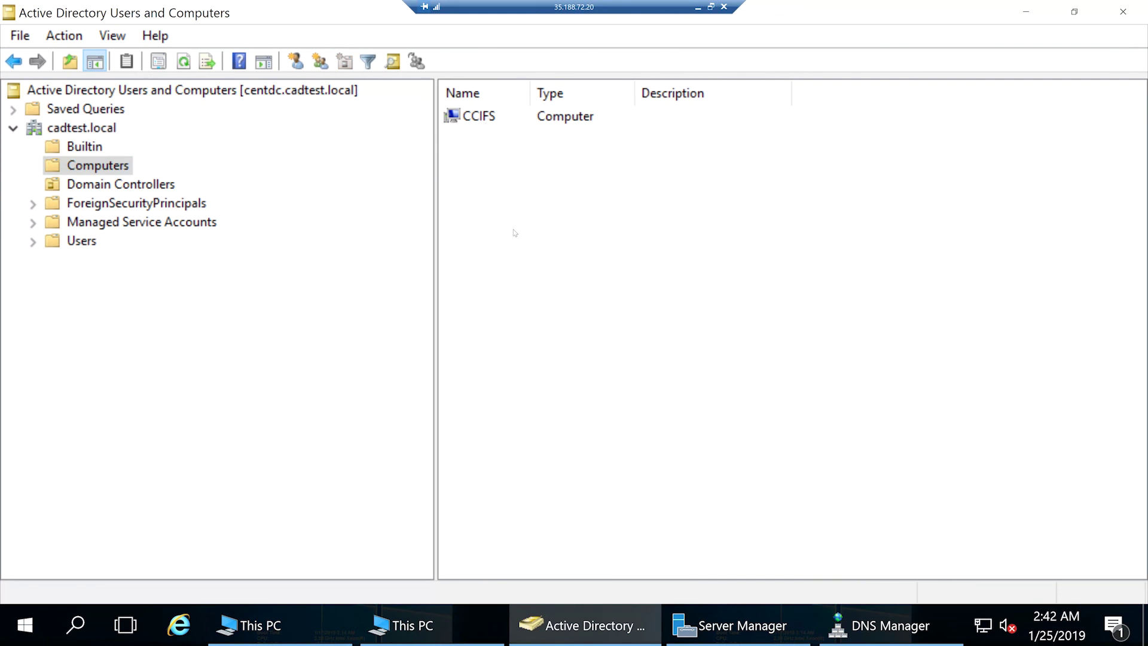
Step: Inspect the CCIFS host record of the cadtest.local zone in DNS Manager, then return to This PC
click(864, 626)
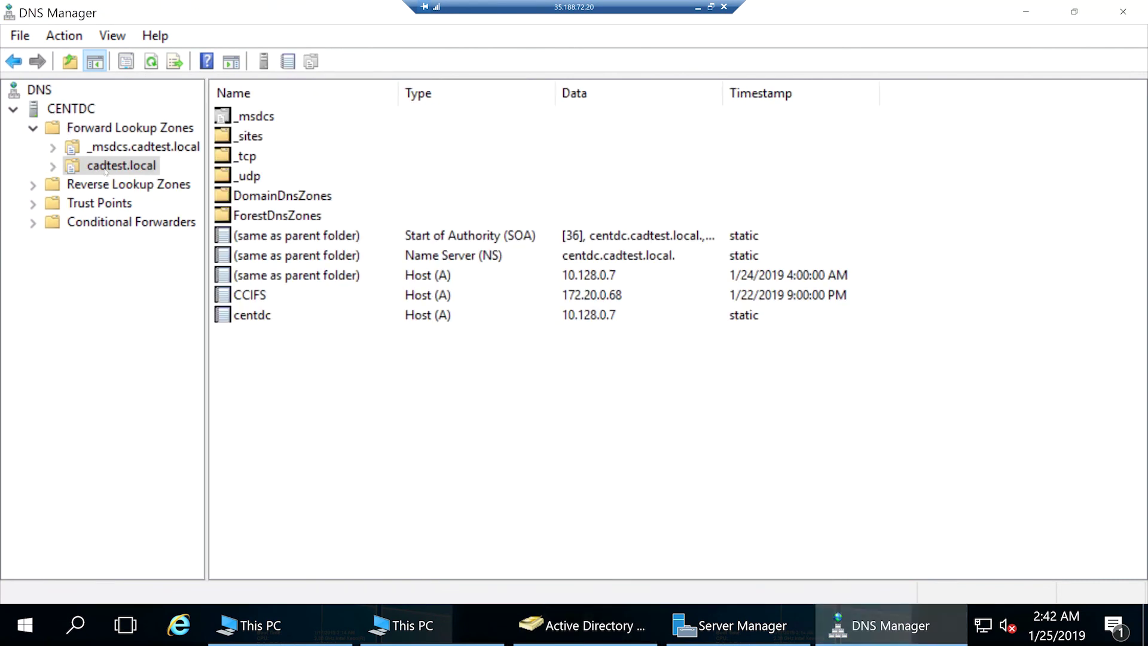
click(255, 299)
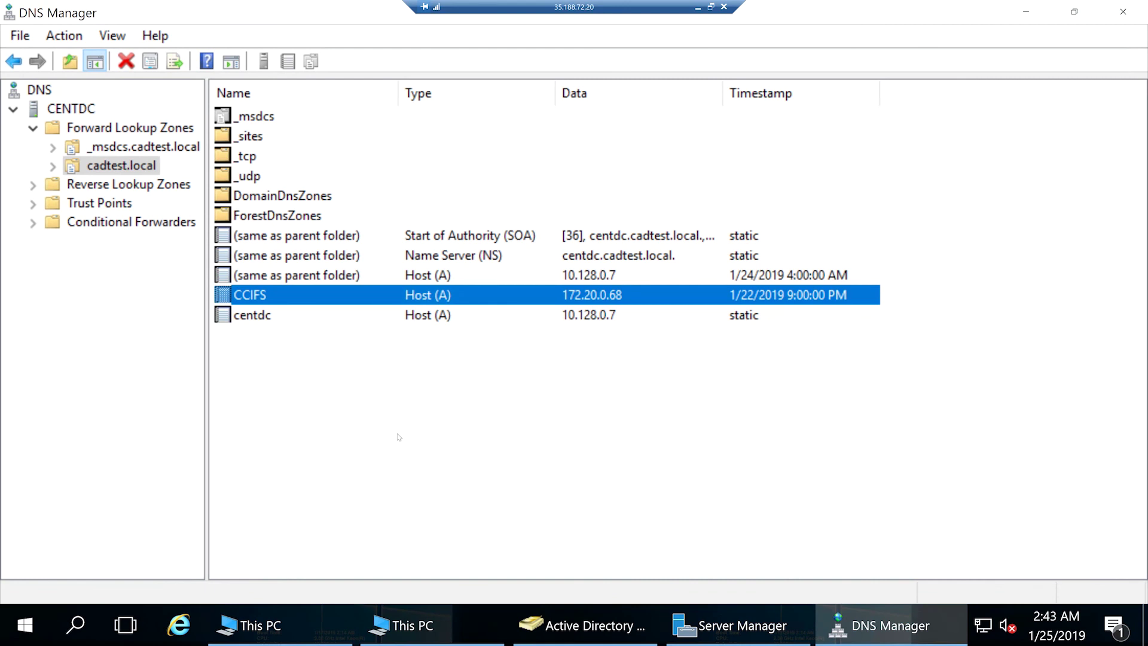
click(446, 625)
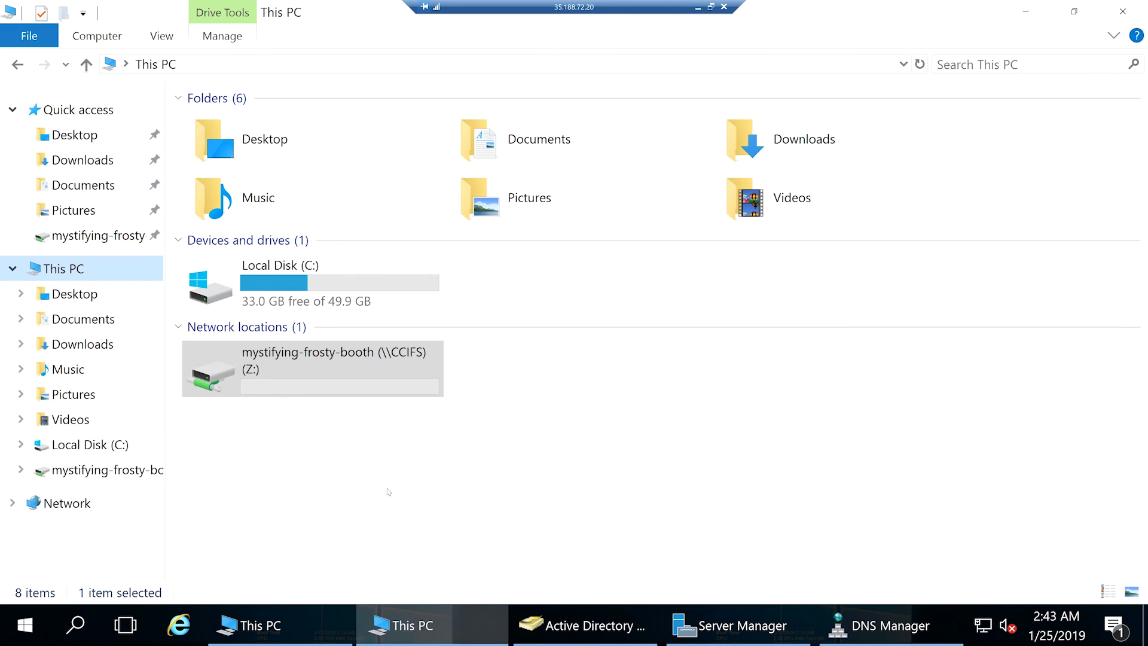